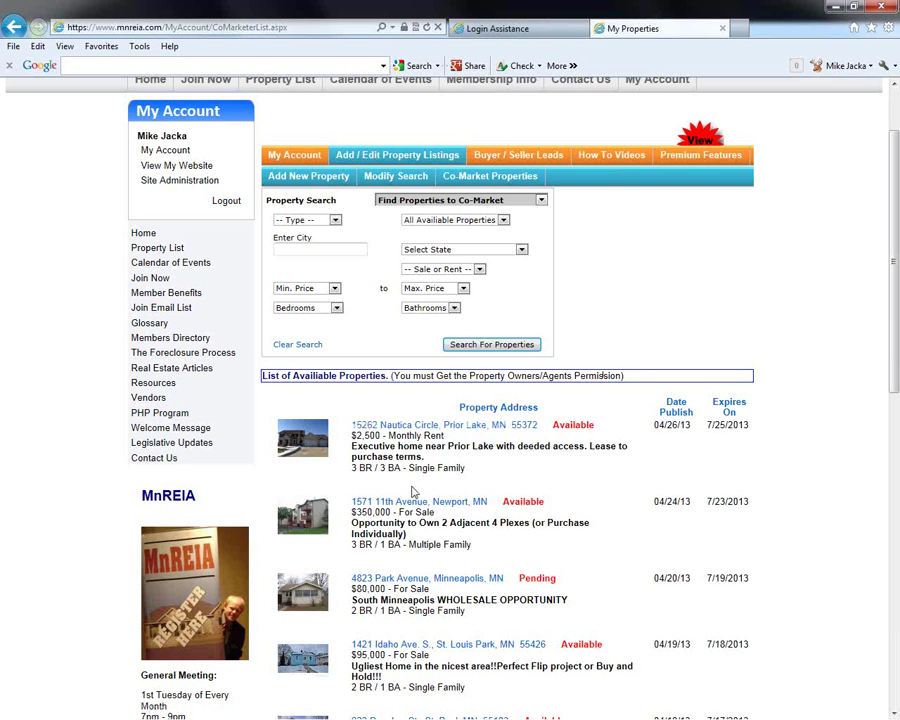
scroll(414, 491, down, 4)
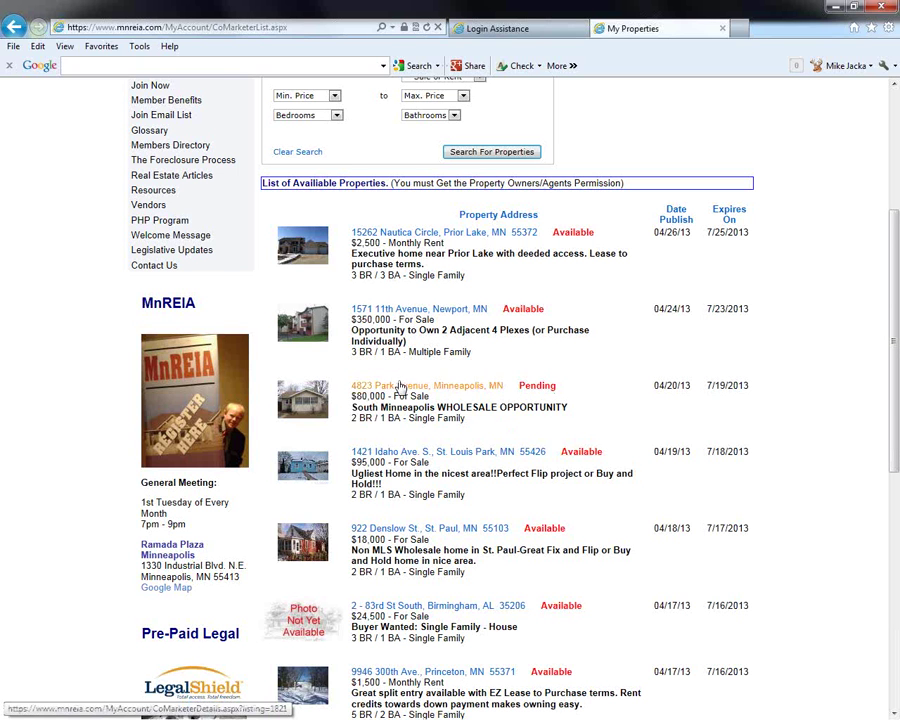
click(393, 387)
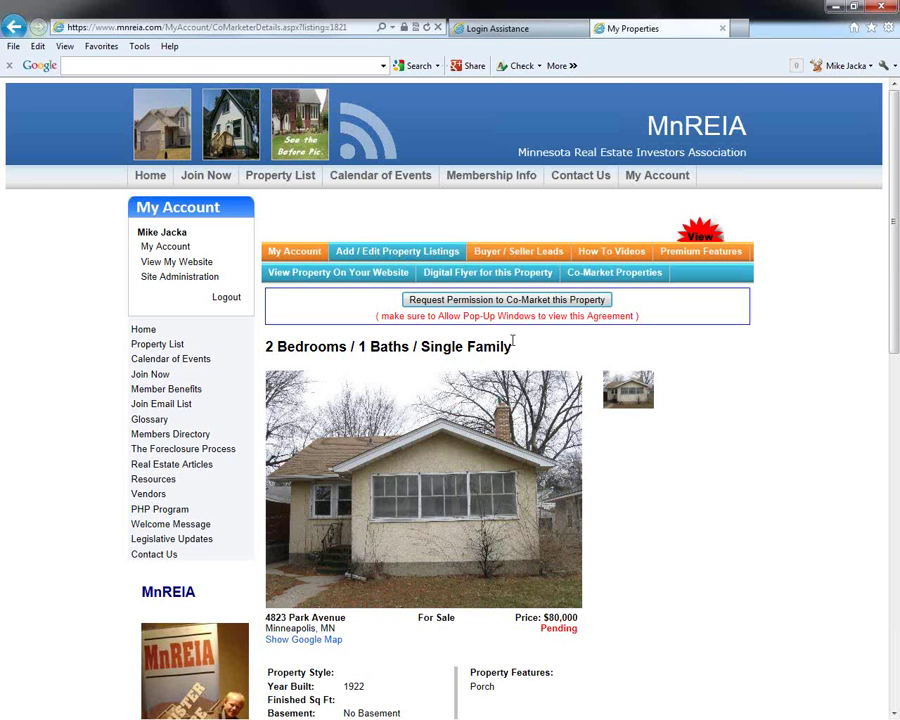
click(486, 306)
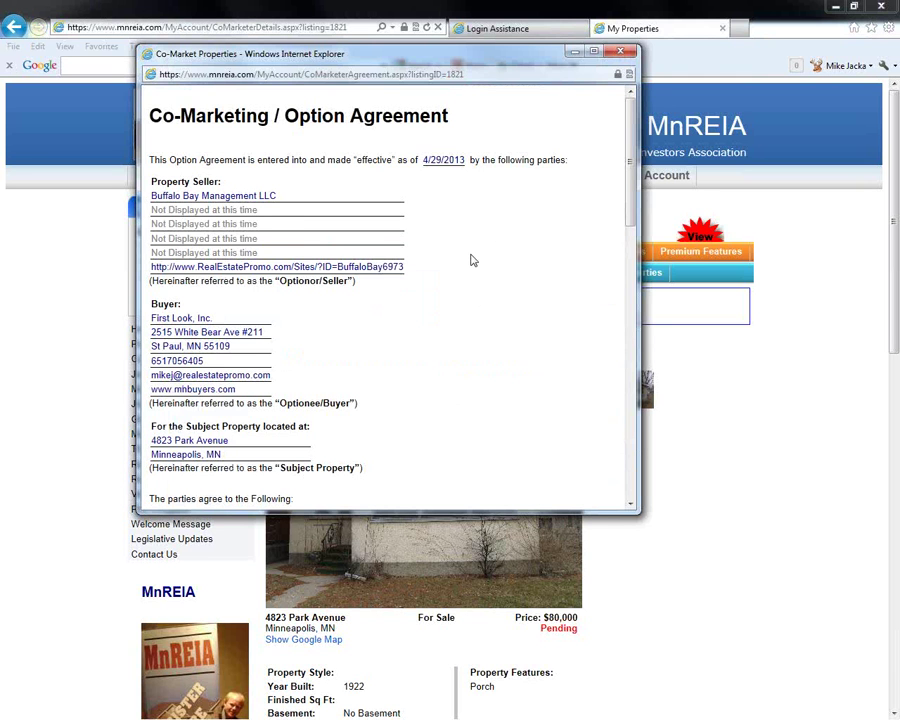
scroll(473, 260, down, 1)
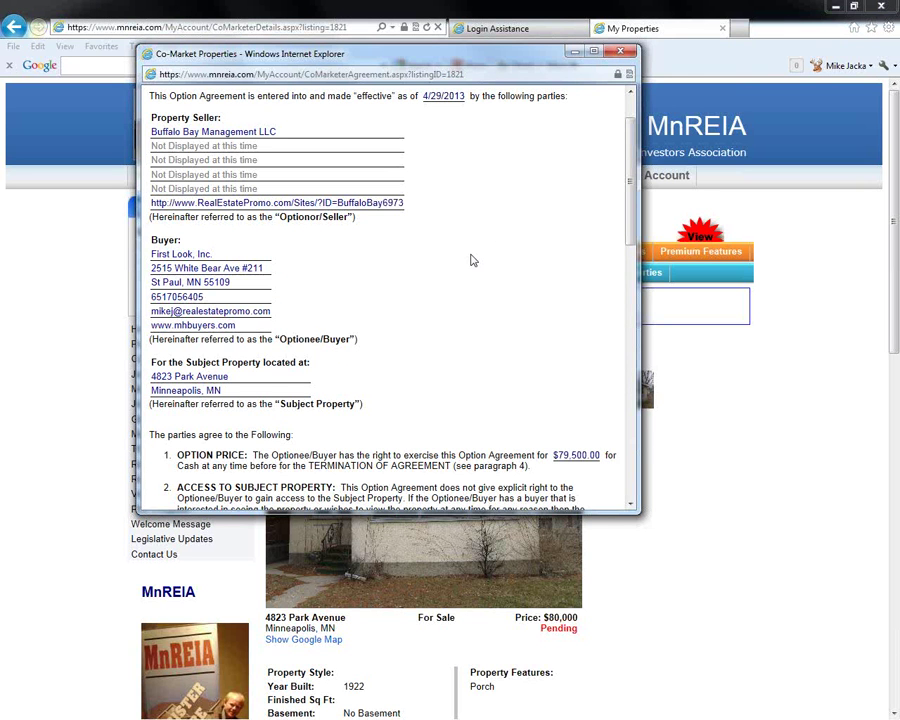
scroll(473, 260, down, 1)
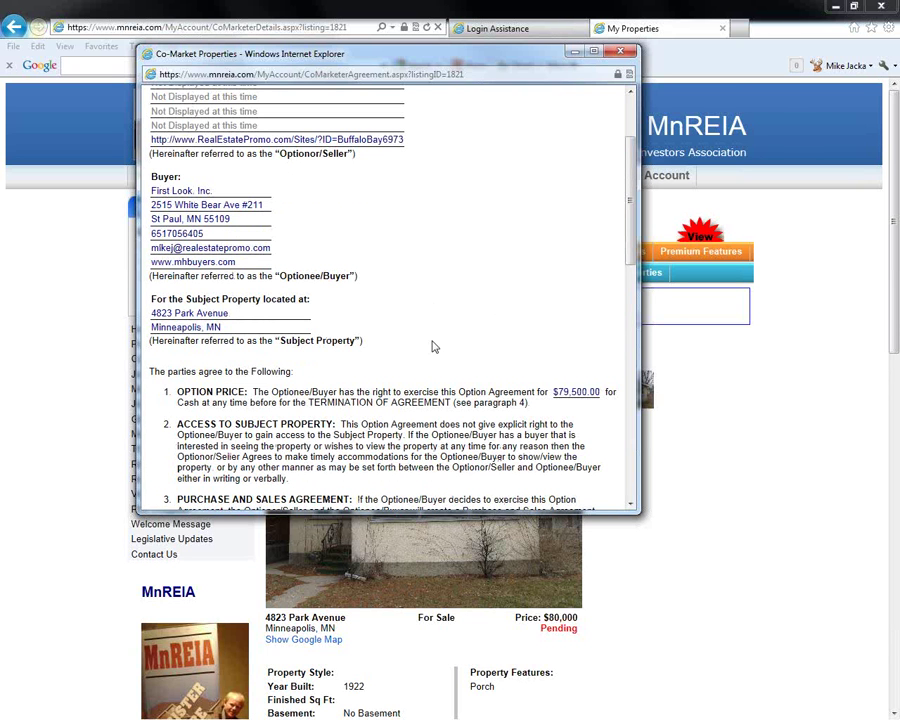
scroll(433, 347, down, 1)
scroll(430, 335, down, 1)
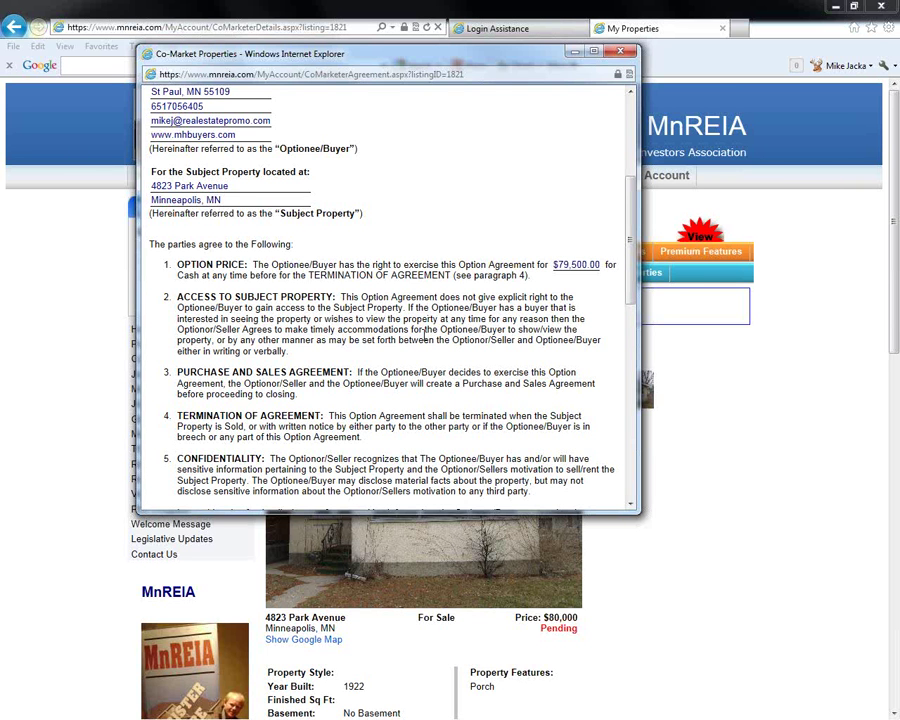
scroll(424, 336, down, 3)
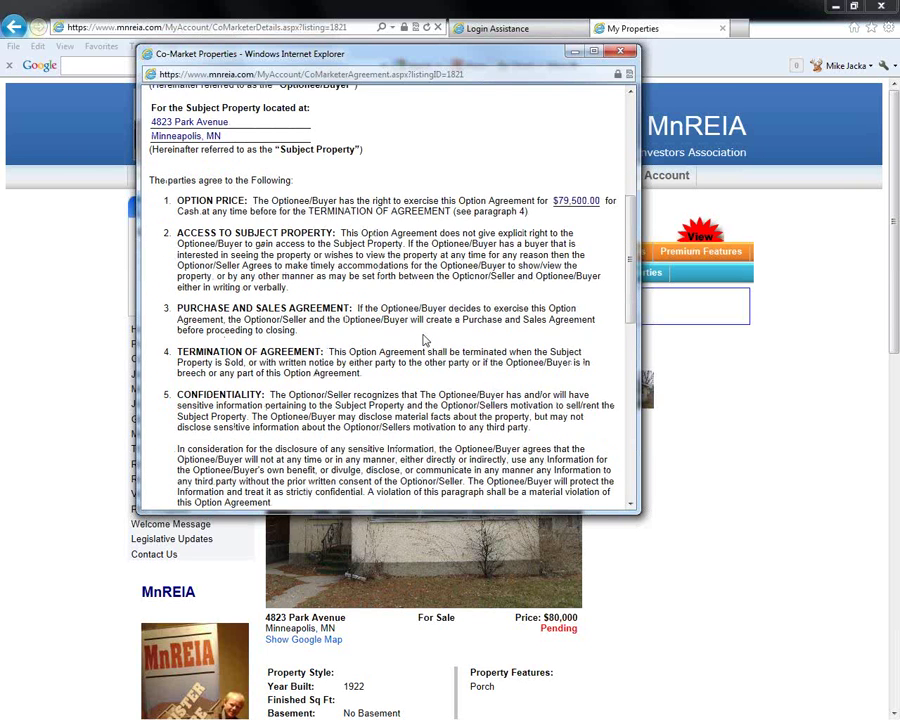
scroll(424, 336, down, 2)
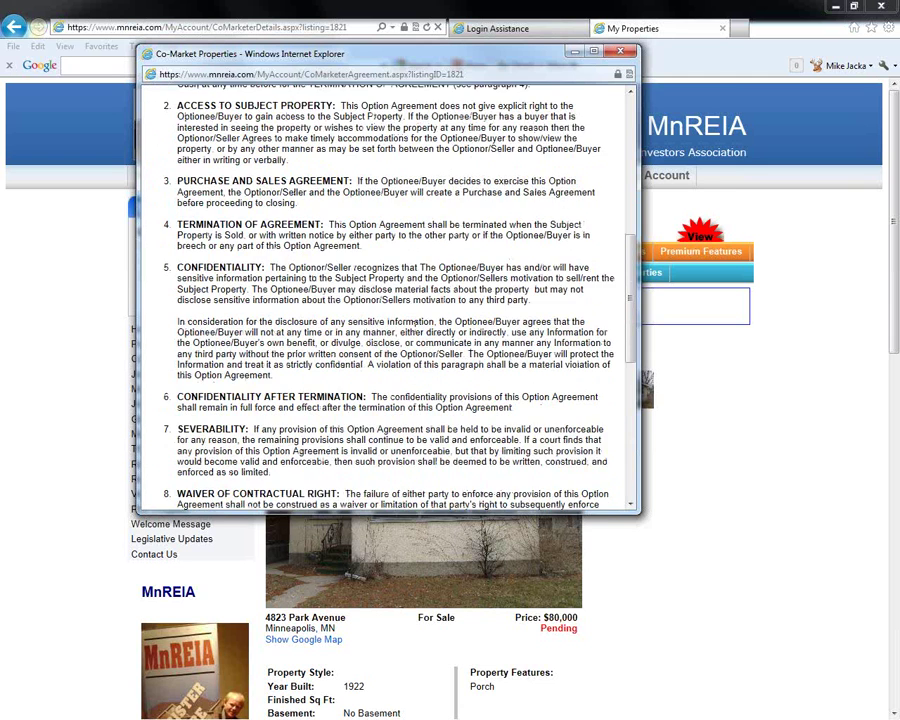
scroll(416, 323, down, 4)
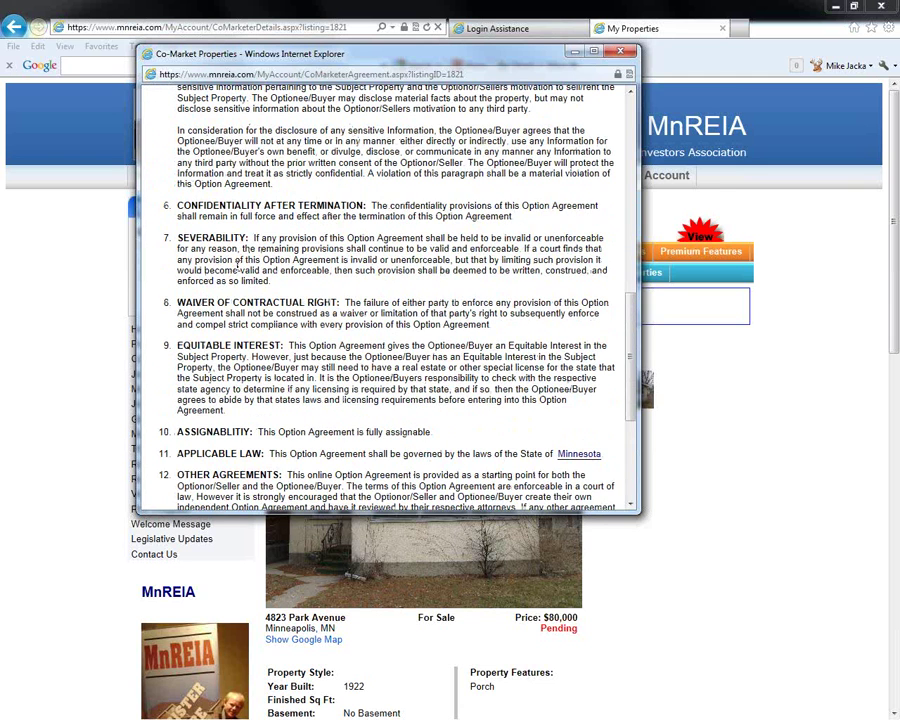
scroll(238, 265, down, 2)
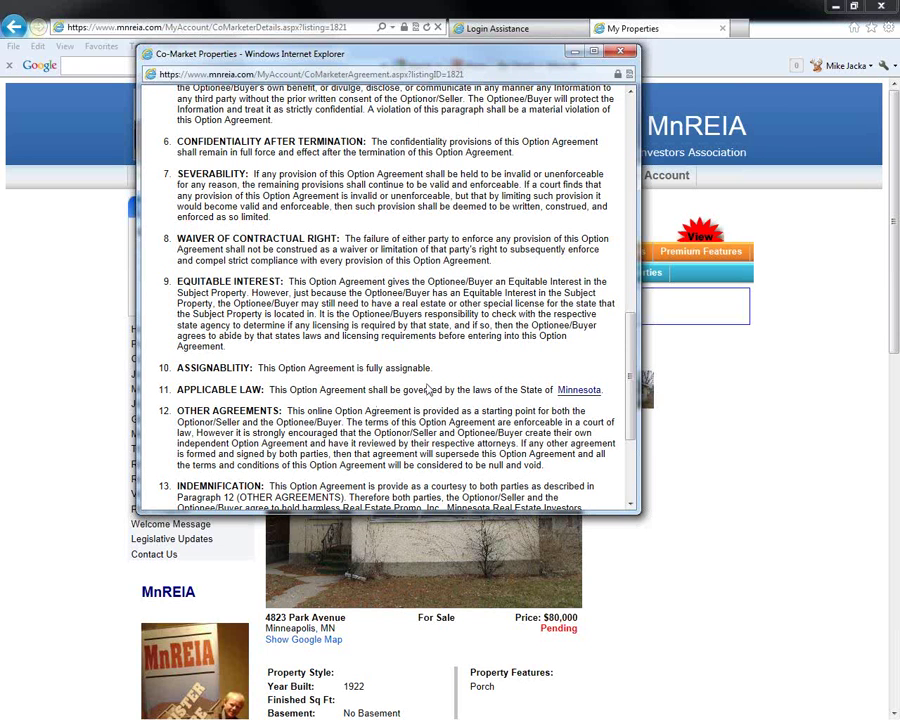
scroll(430, 390, down, 5)
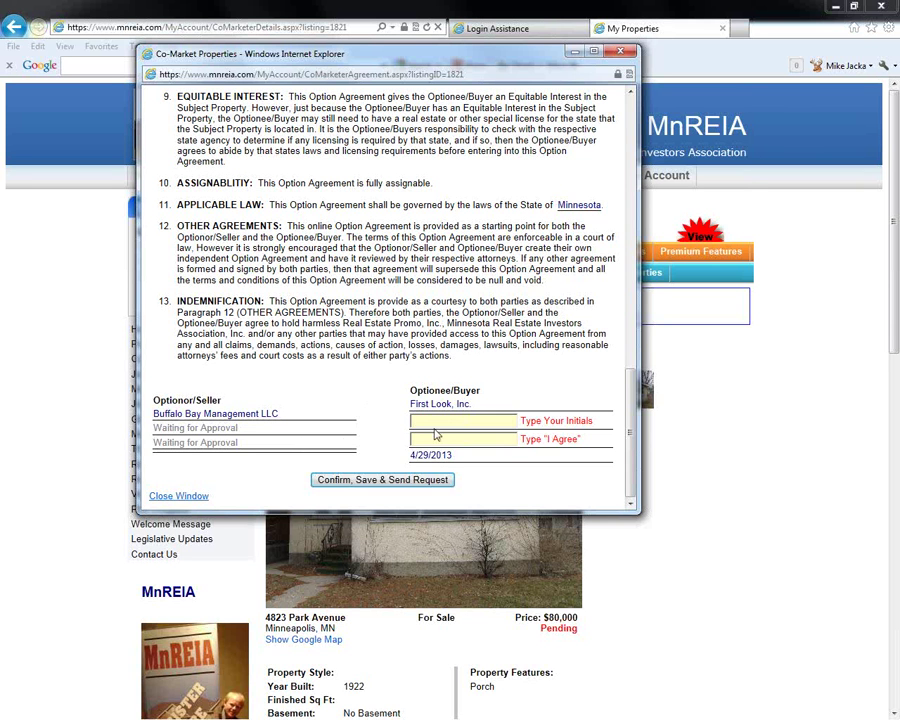
click(192, 497)
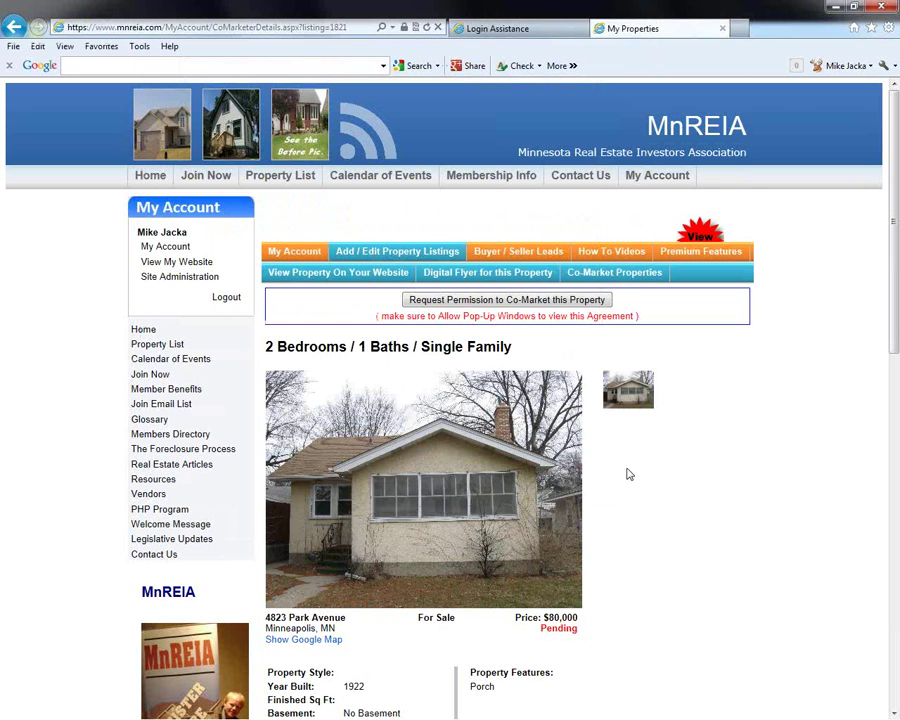
scroll(628, 474, down, 2)
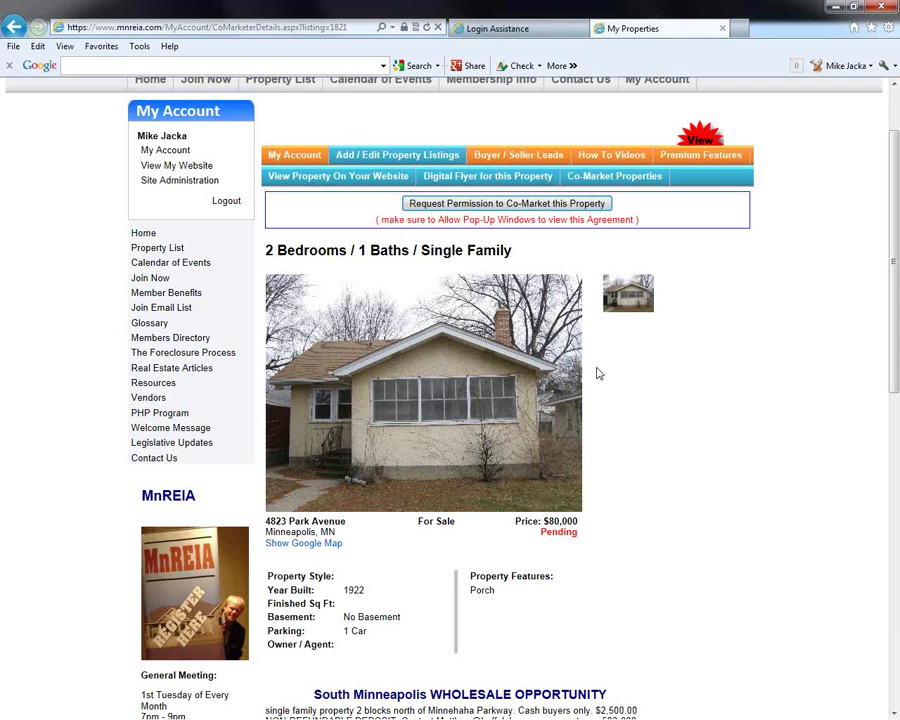
scroll(597, 373, up, 2)
Visit Site Administration and the Central Ohio REIA login tab, then return to Club Administration Settings
click(165, 277)
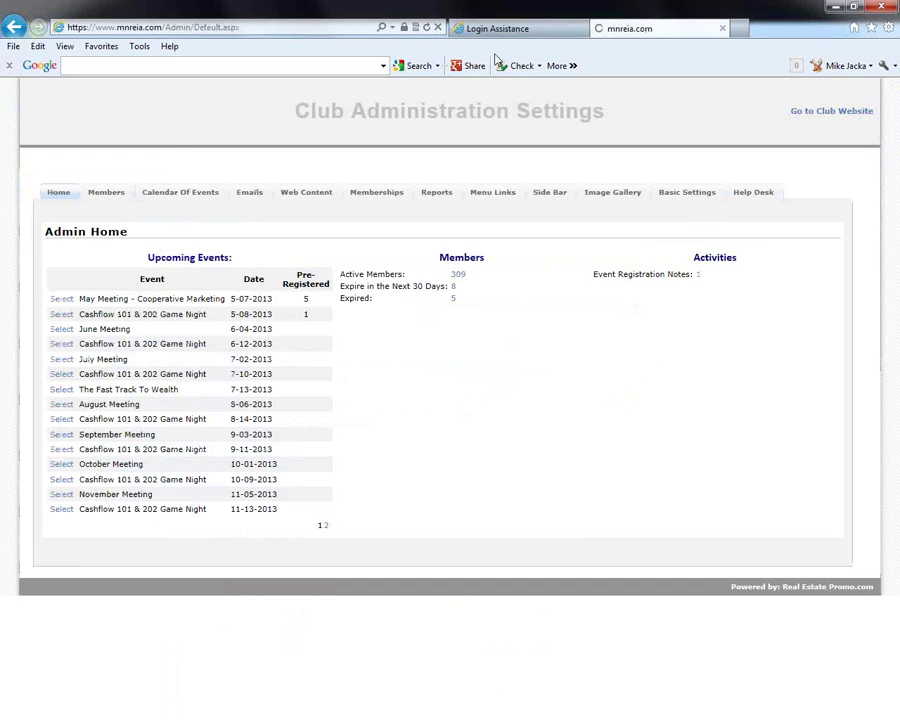
click(497, 28)
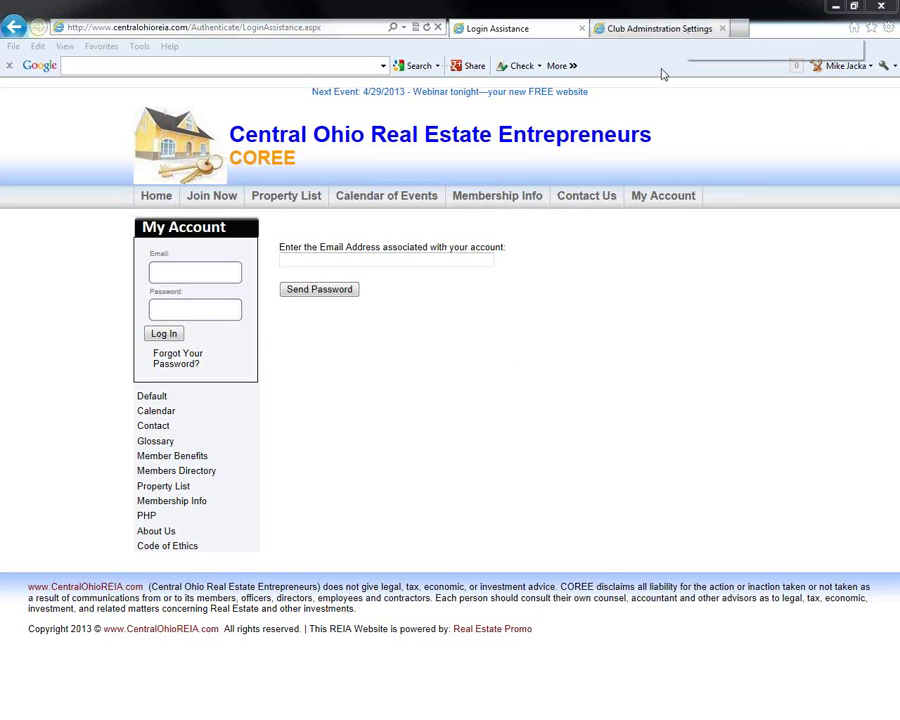
click(629, 28)
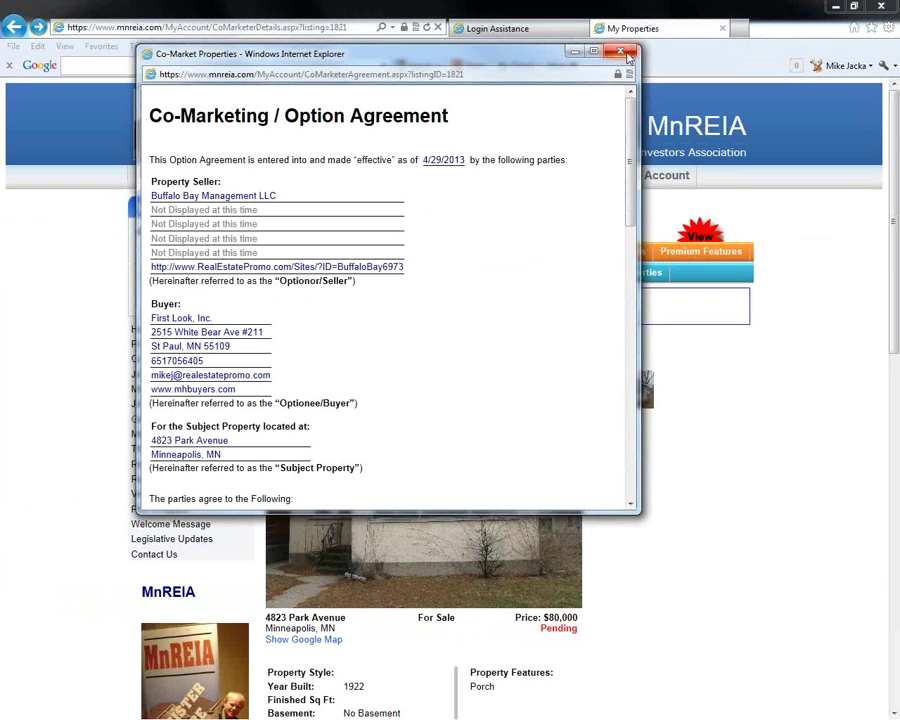
Close the co-marketing agreement window and navigate back to the My Account overview
click(620, 51)
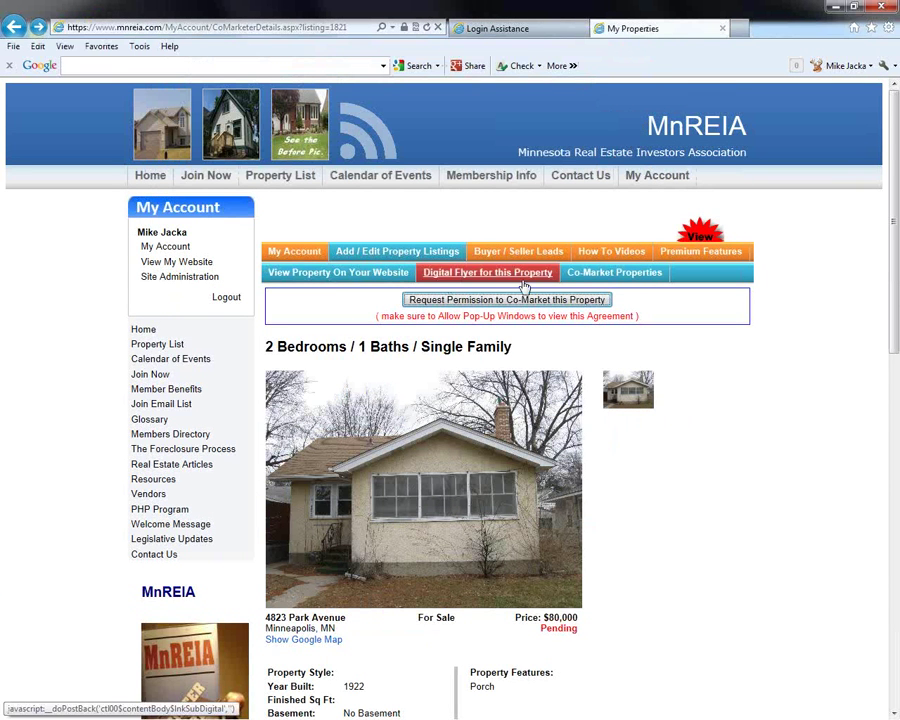
click(598, 280)
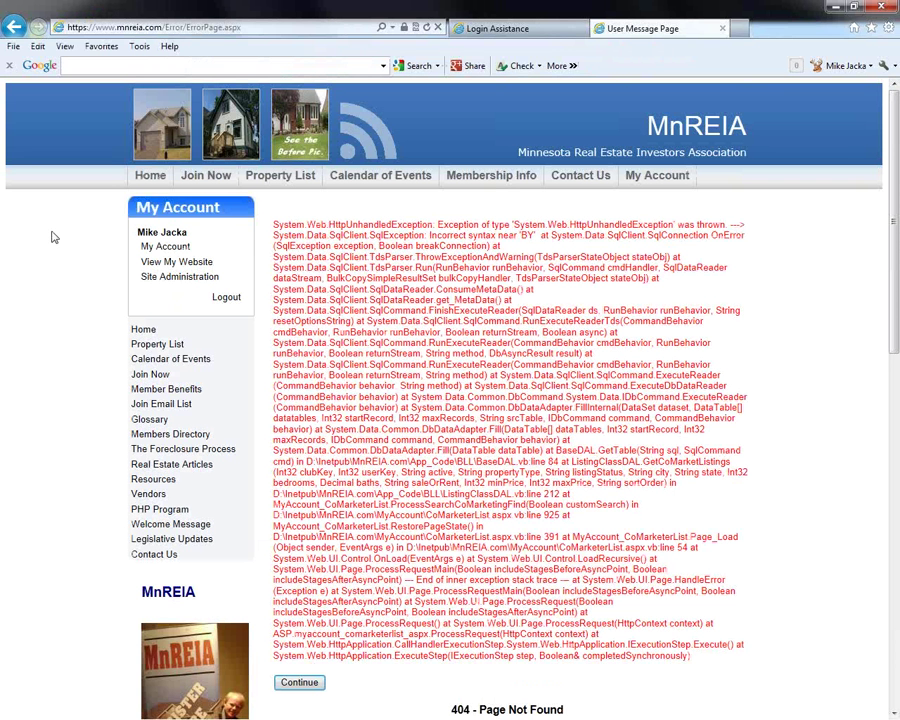
click(180, 277)
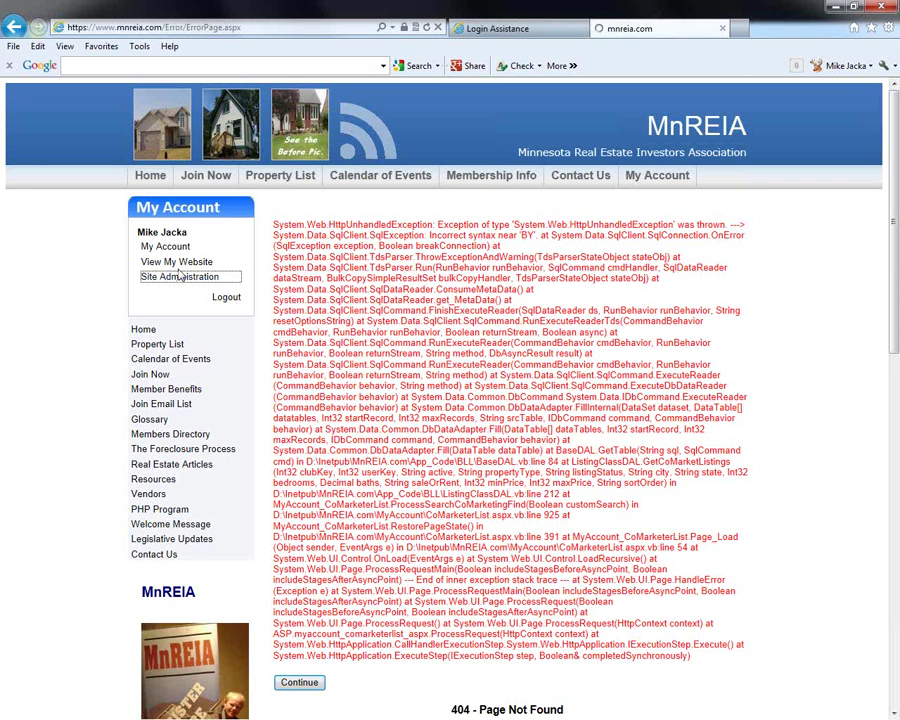
key(alt+Left)
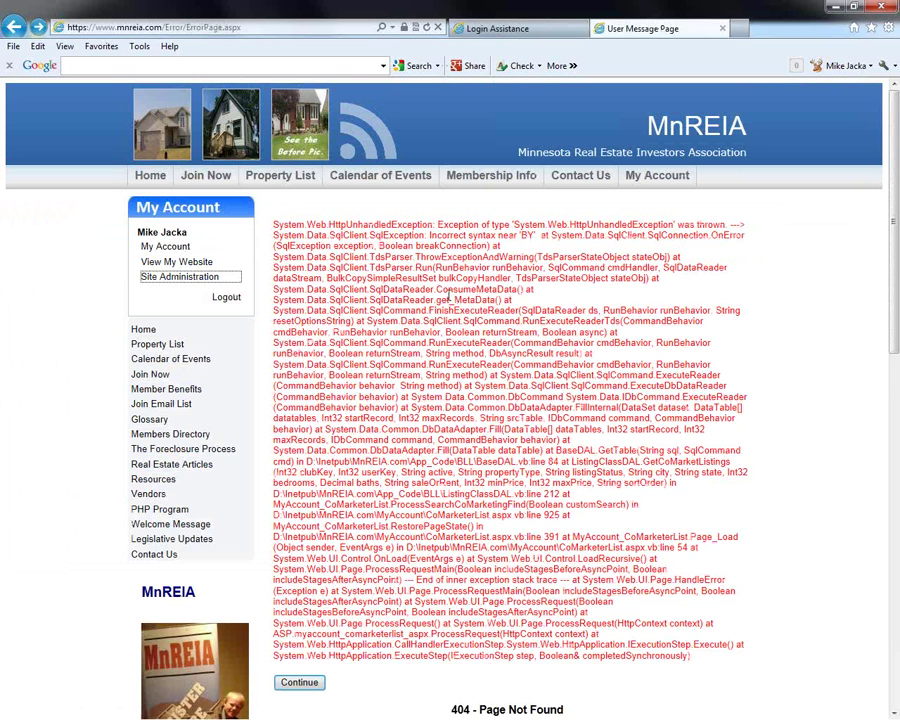
click(170, 247)
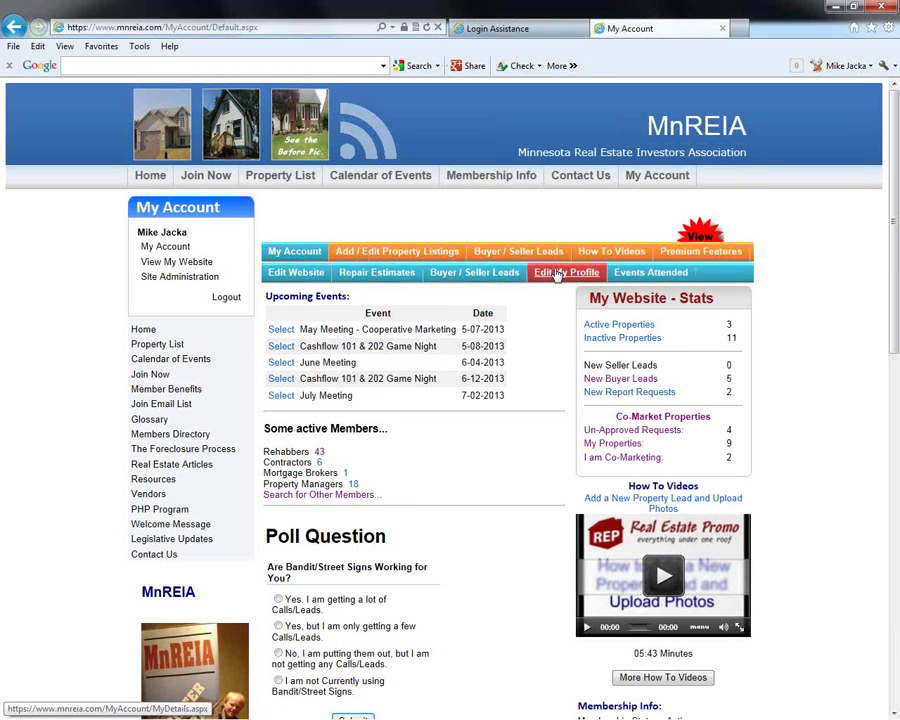
Try the co-market properties list, dismiss the error page, and return to the My Account dashboard
click(635, 419)
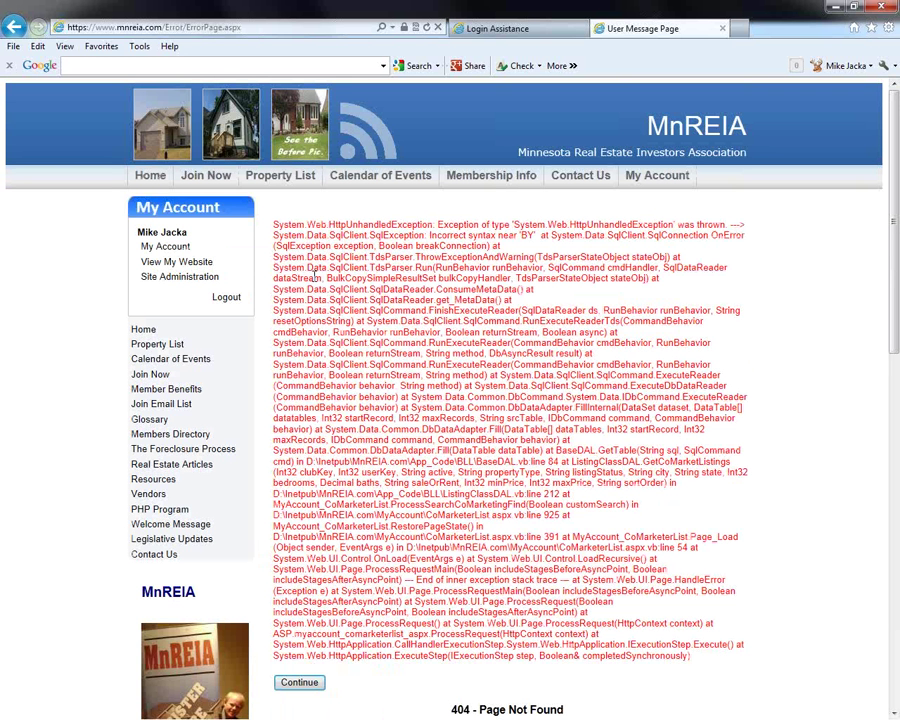
click(299, 682)
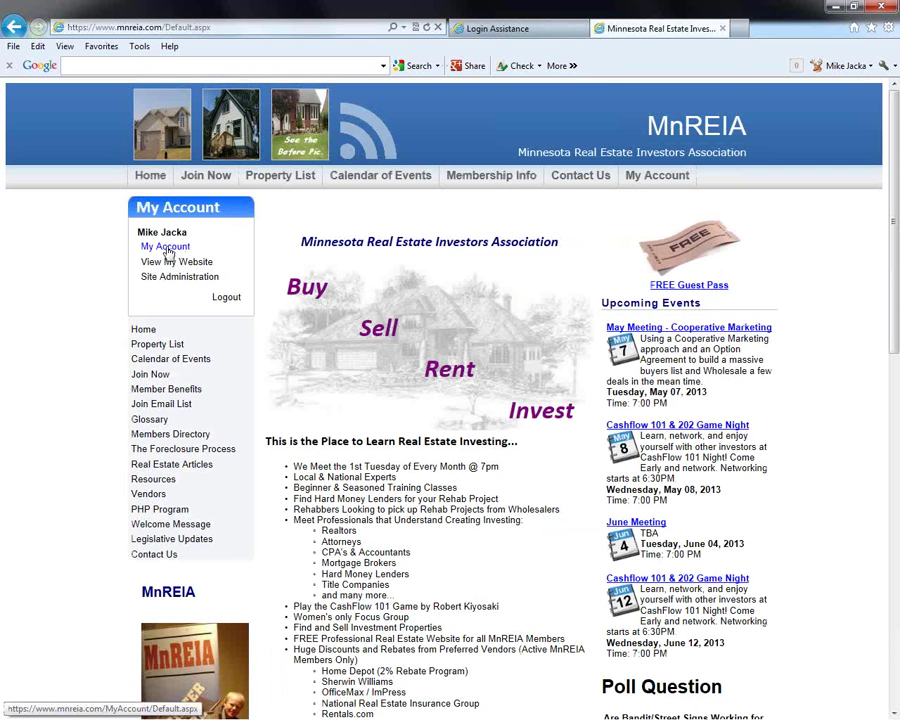
click(167, 250)
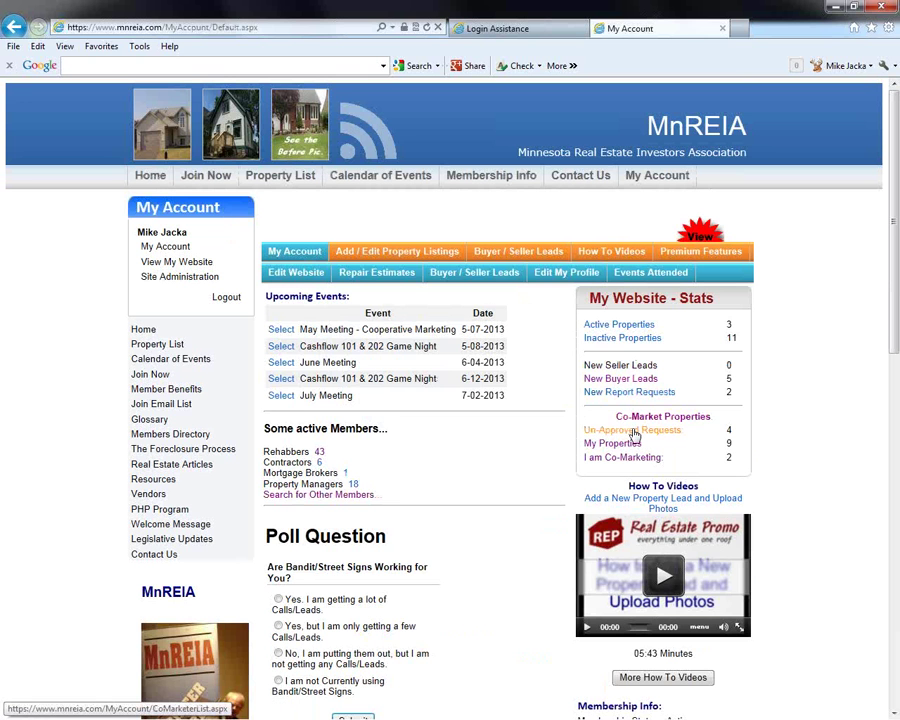
click(645, 418)
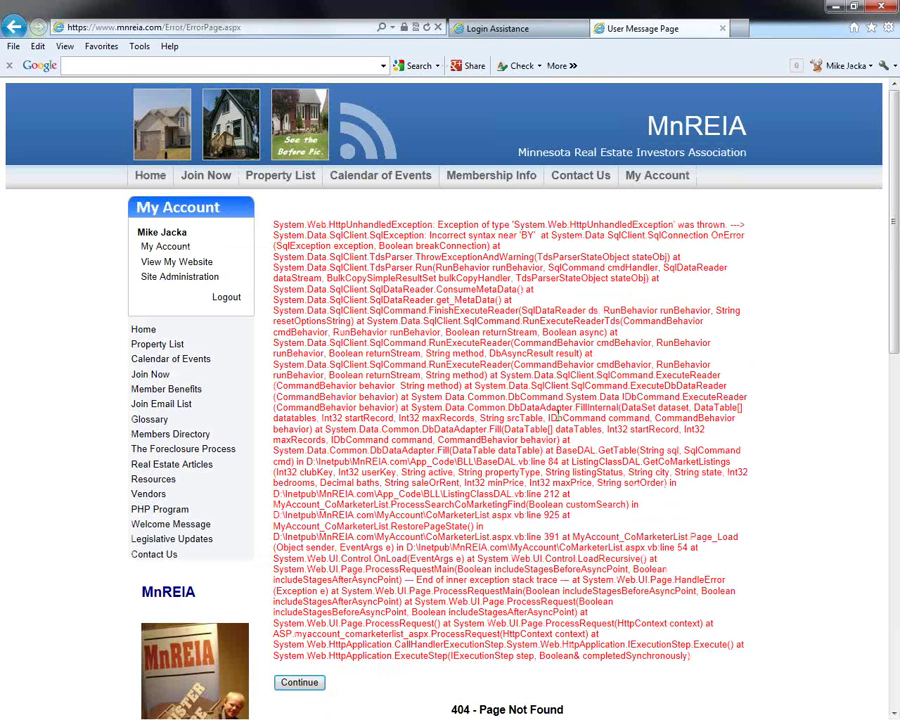
click(182, 250)
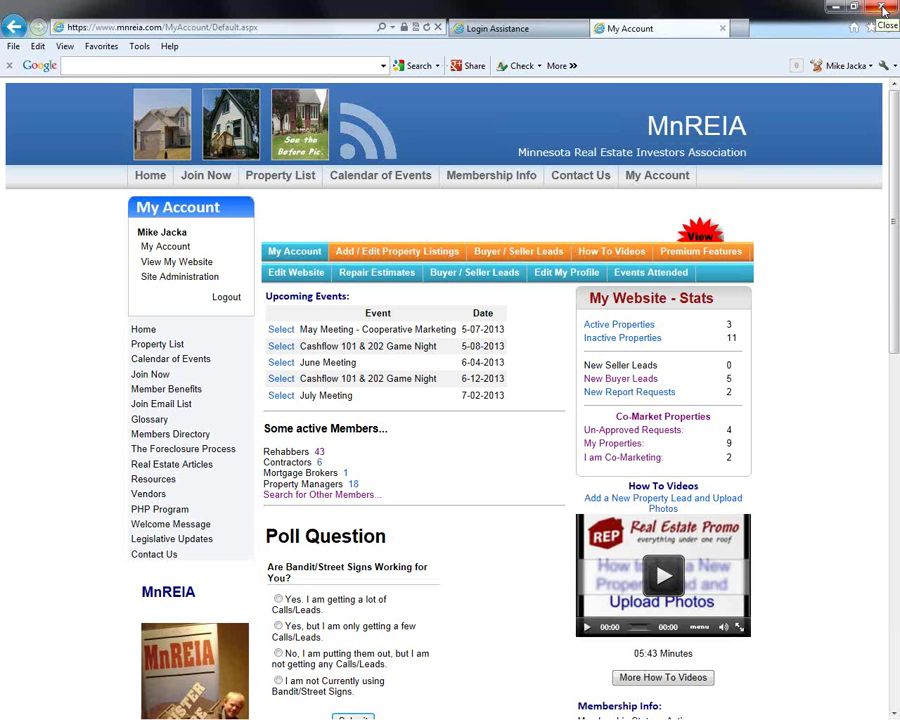
Restart Internet Explorer, open MnREIA from Favorites, log in with saved details, and list Co-Market Properties
click(882, 10)
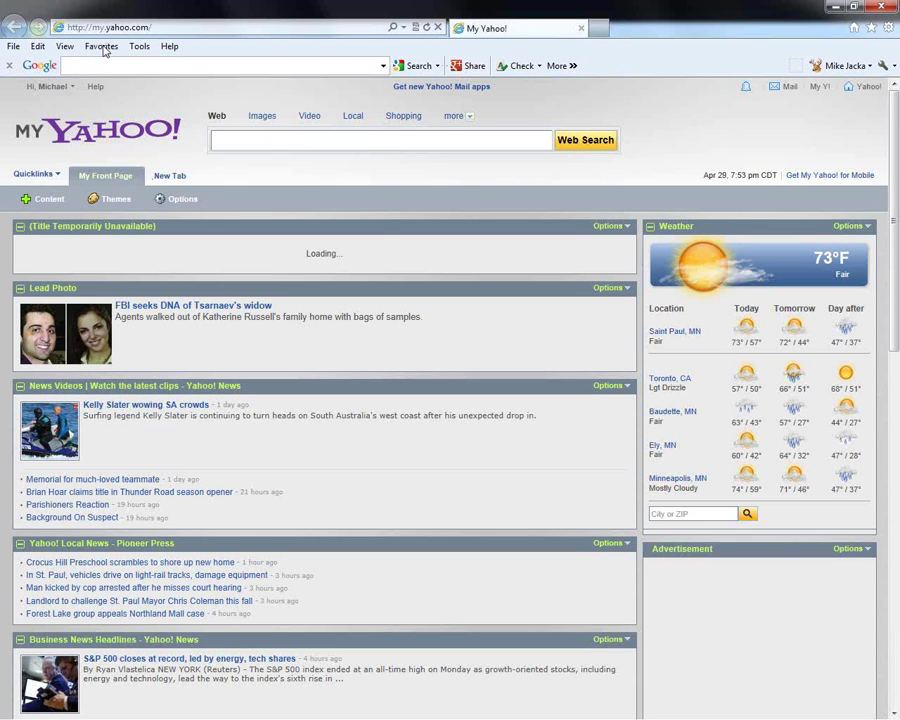
click(102, 47)
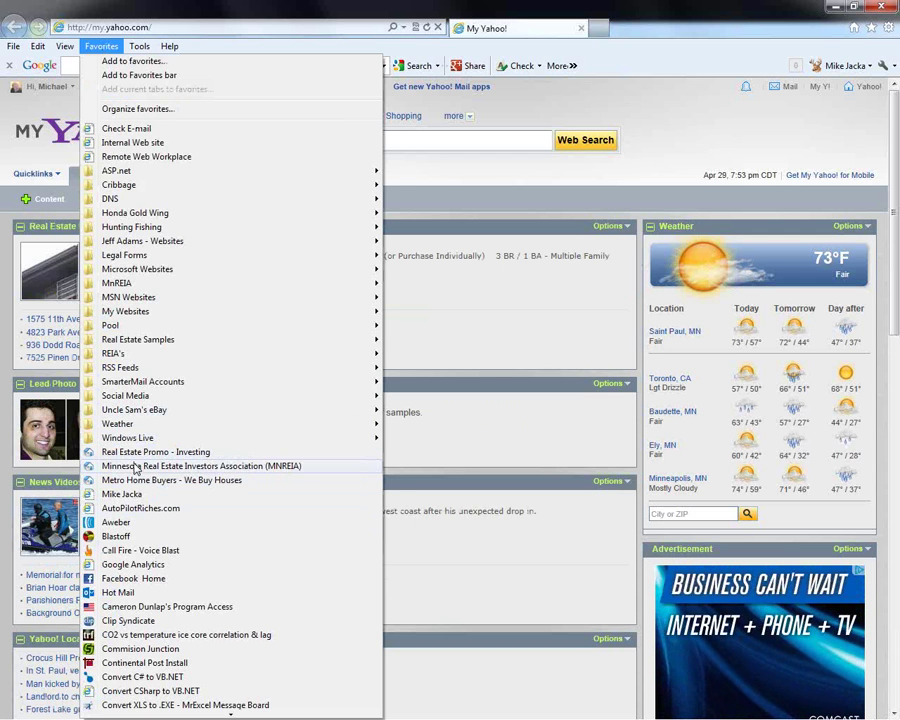
click(135, 466)
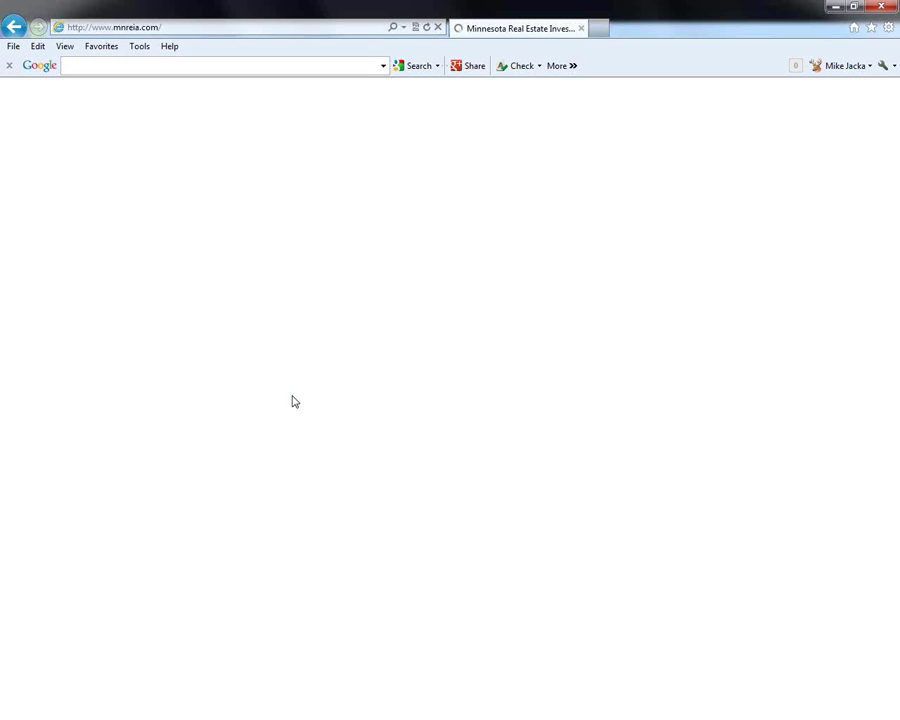
click(169, 250)
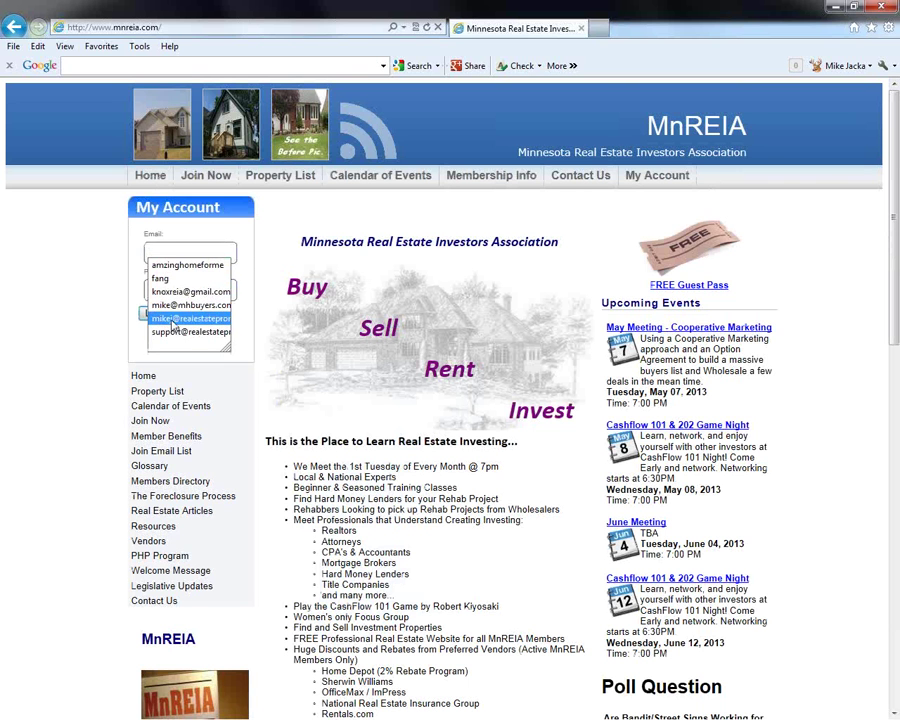
click(172, 319)
click(170, 315)
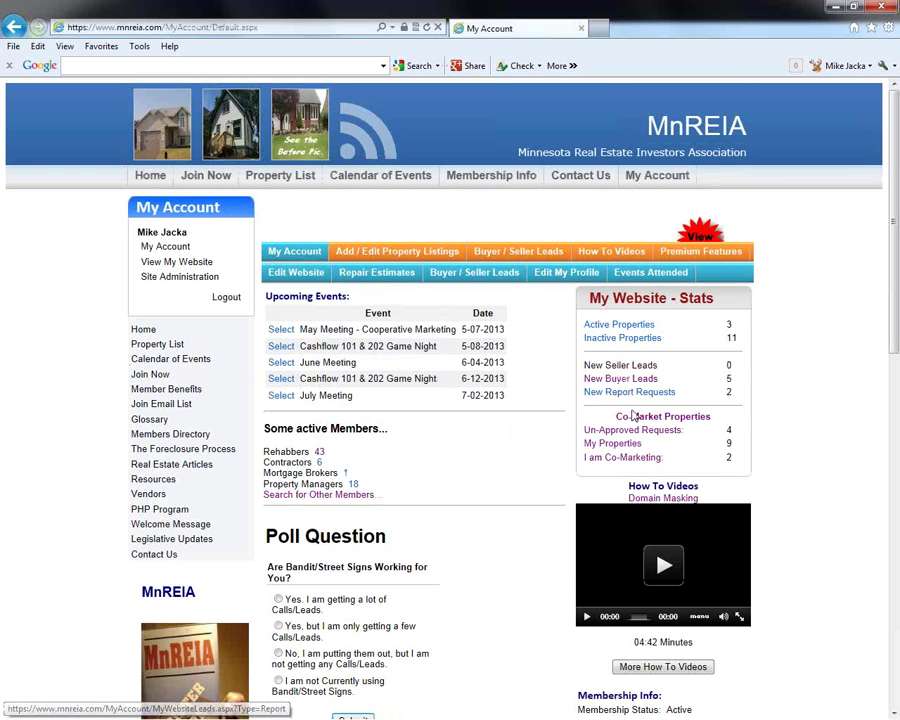
click(635, 415)
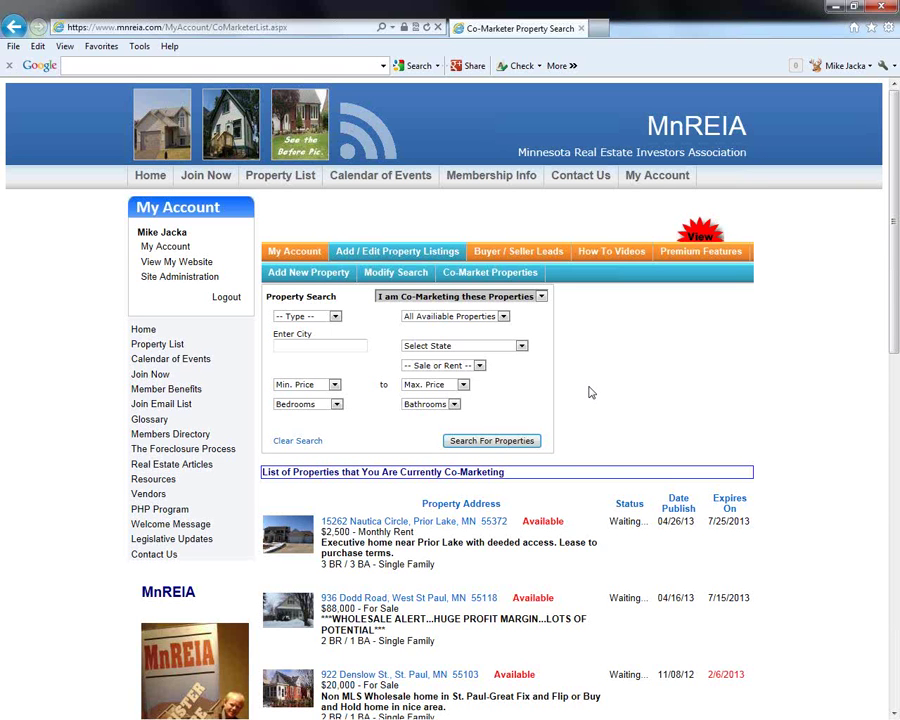
Switch the Property Search dropdown to 'Find Properties to Co-Market'
scroll(591, 393, down, 1)
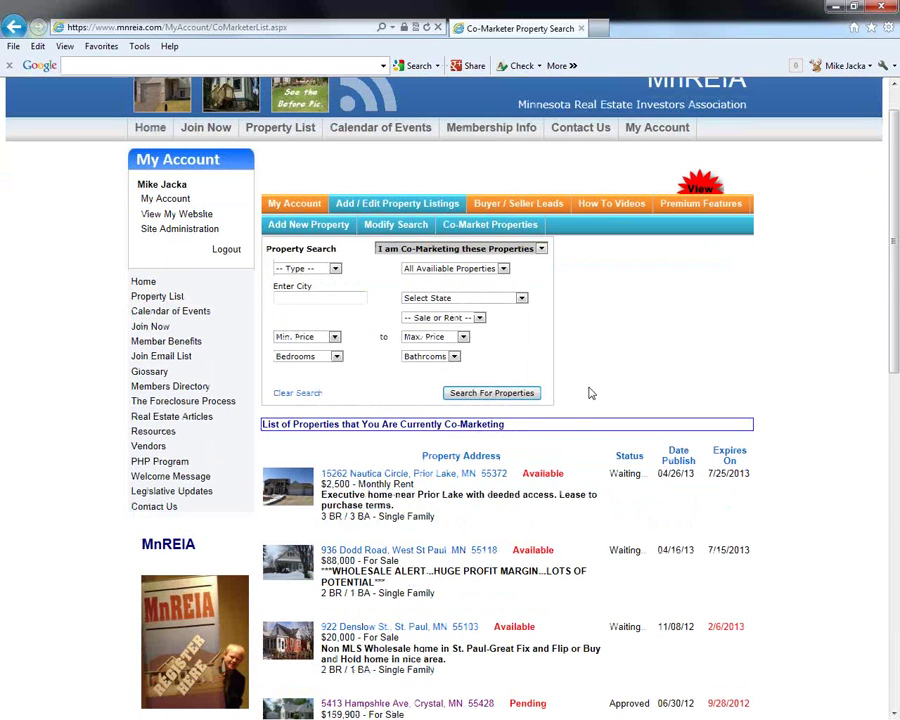
scroll(591, 393, down, 7)
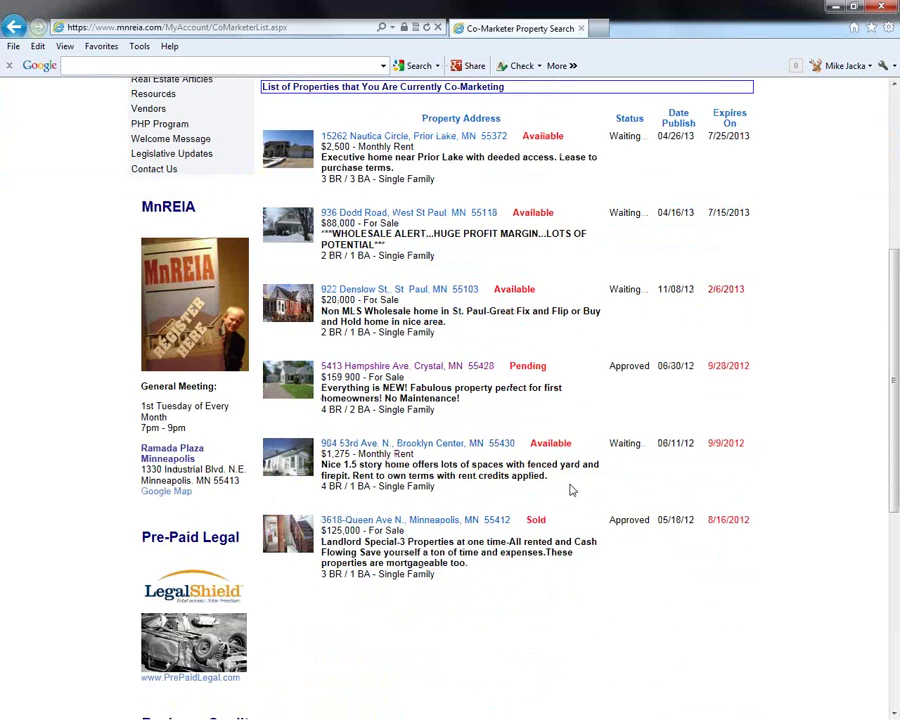
scroll(570, 488, down, 4)
scroll(560, 400, up, 10)
click(500, 200)
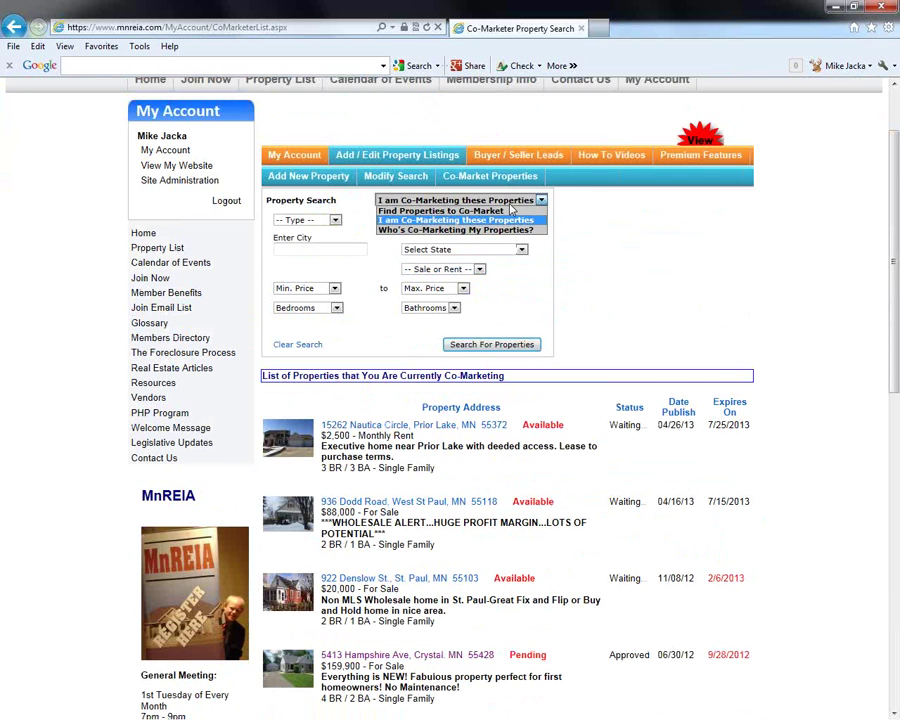
click(497, 211)
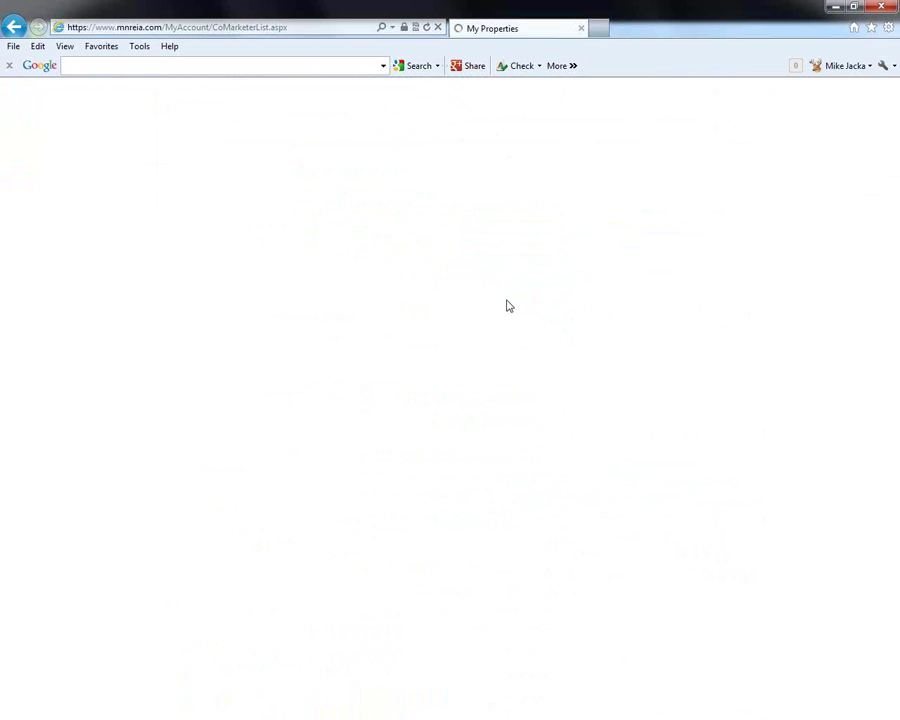
scroll(537, 540, down, 5)
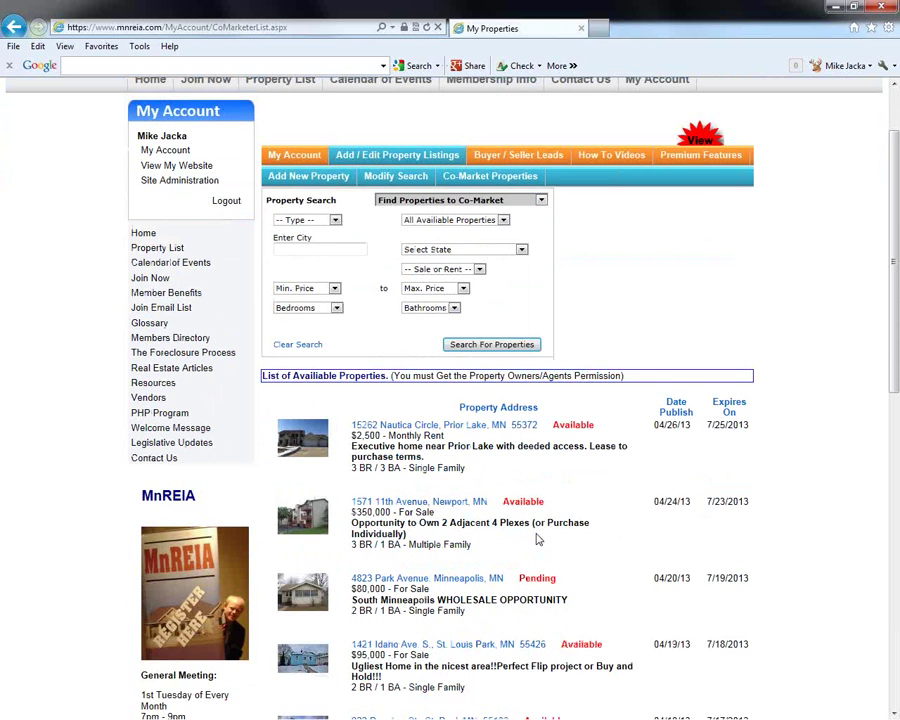
scroll(543, 514, down, 3)
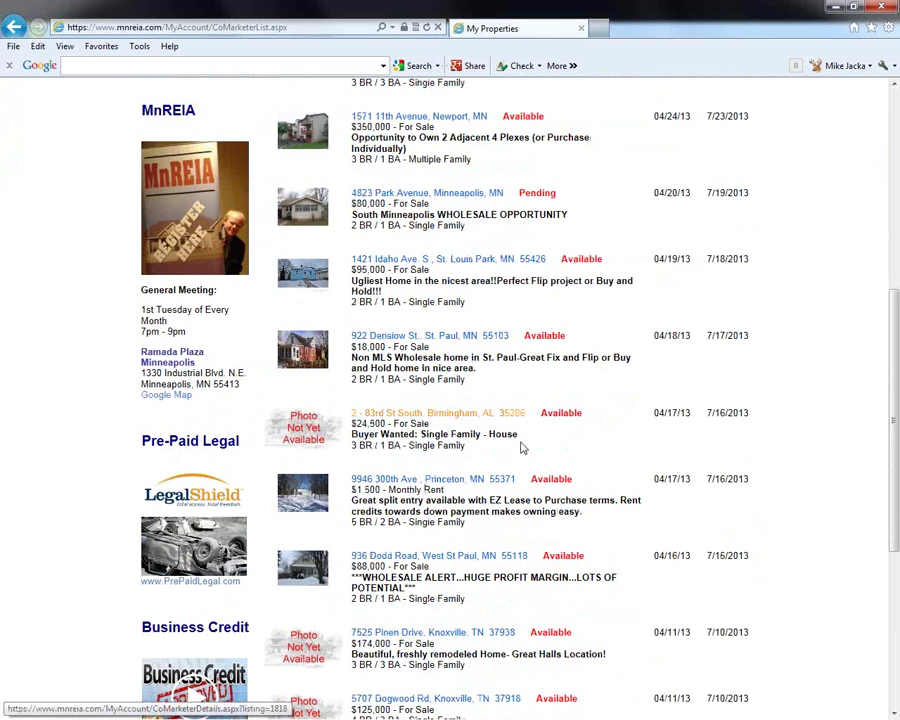
scroll(537, 455, down, 2)
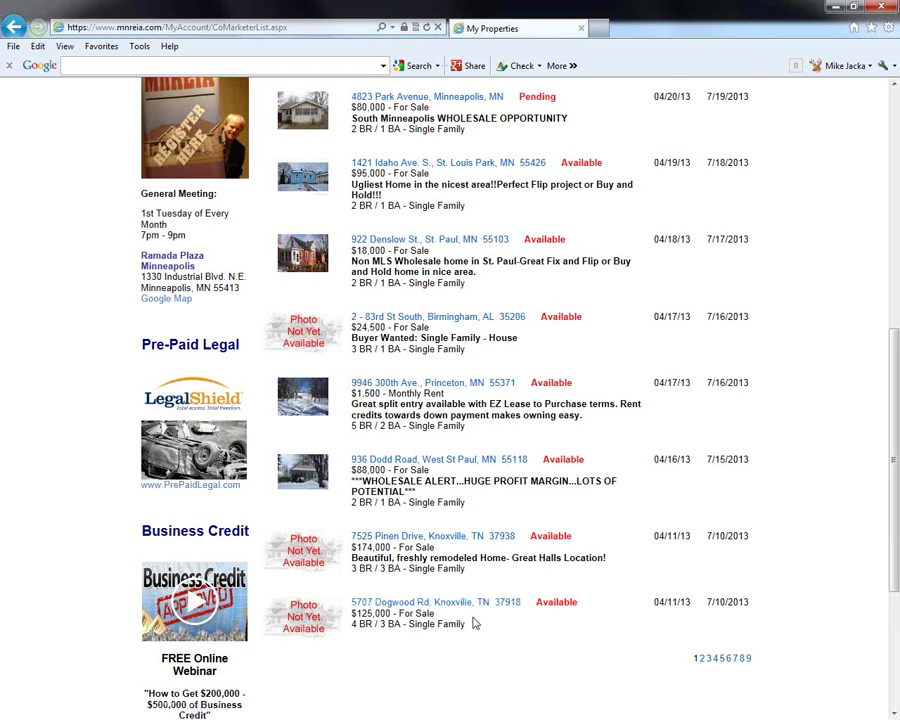
scroll(475, 623, up, 6)
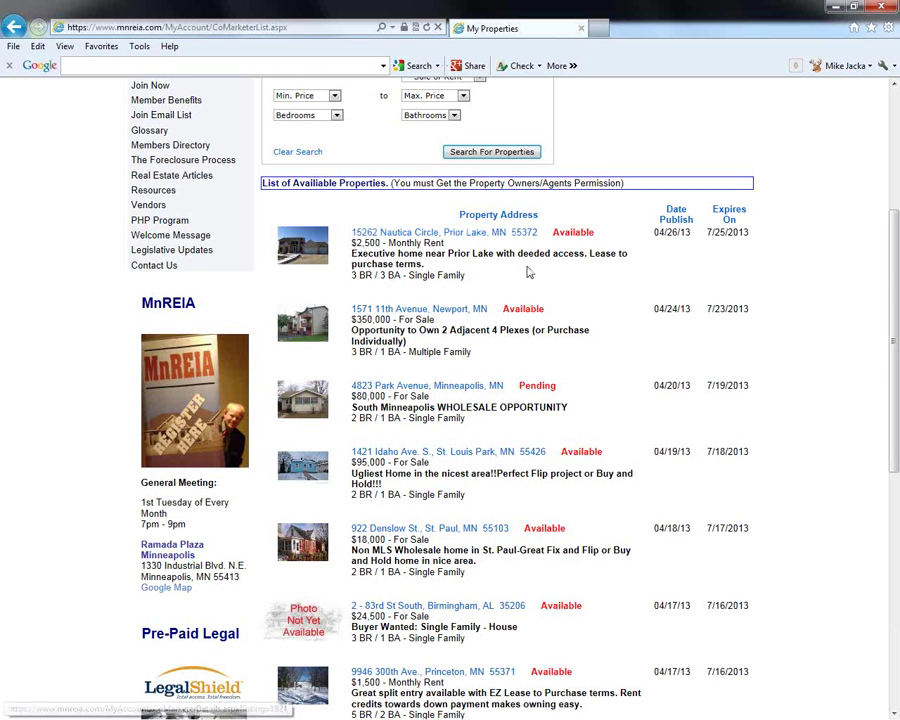
scroll(529, 273, down, 1)
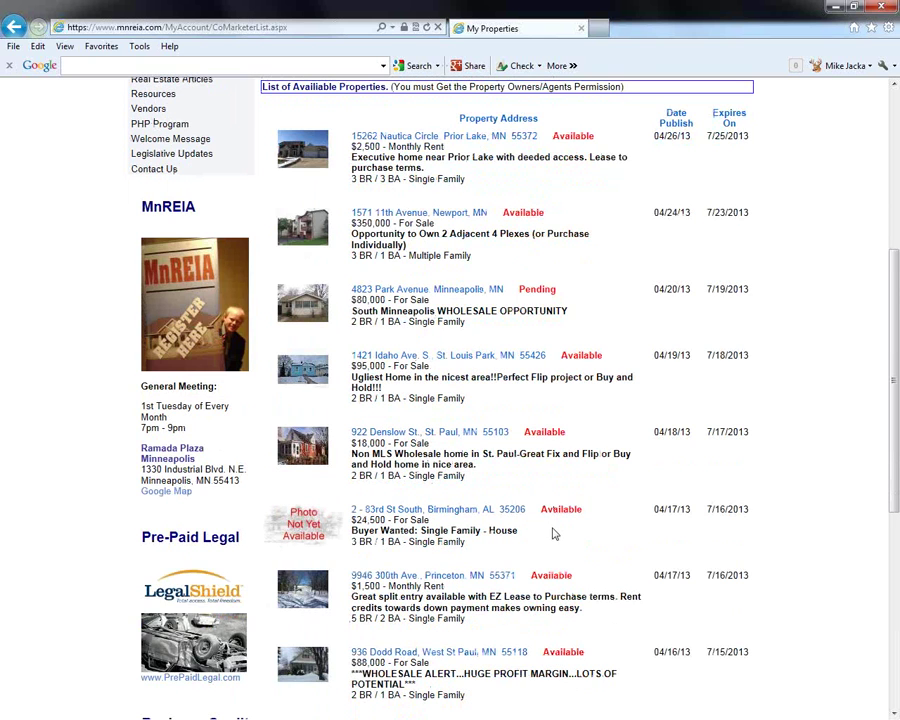
scroll(554, 534, up, 1)
scroll(553, 528, up, 2)
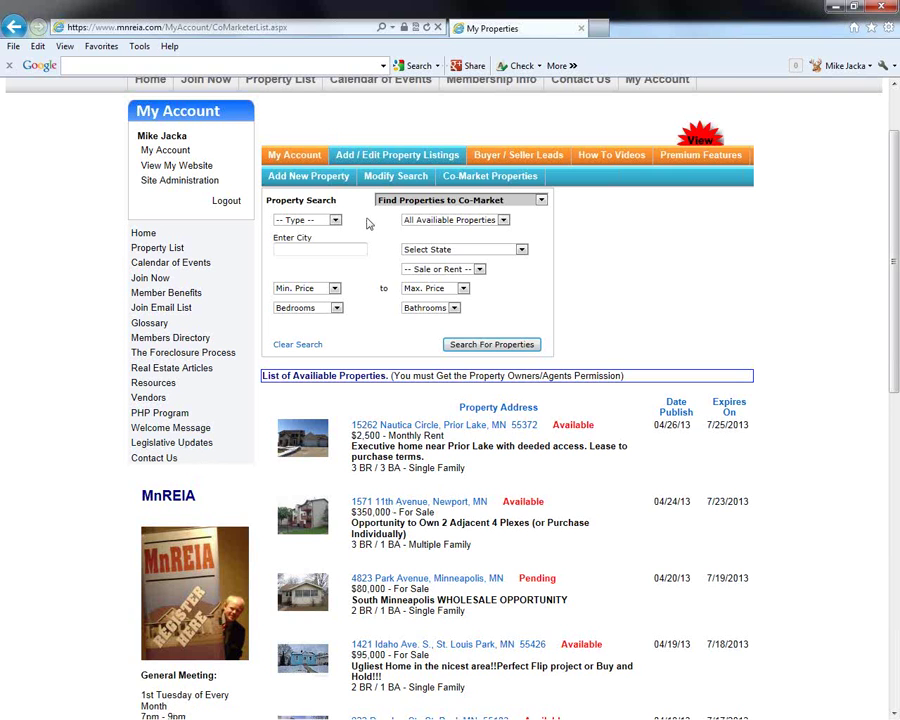
scroll(437, 265, up, 1)
scroll(437, 265, up, 1)
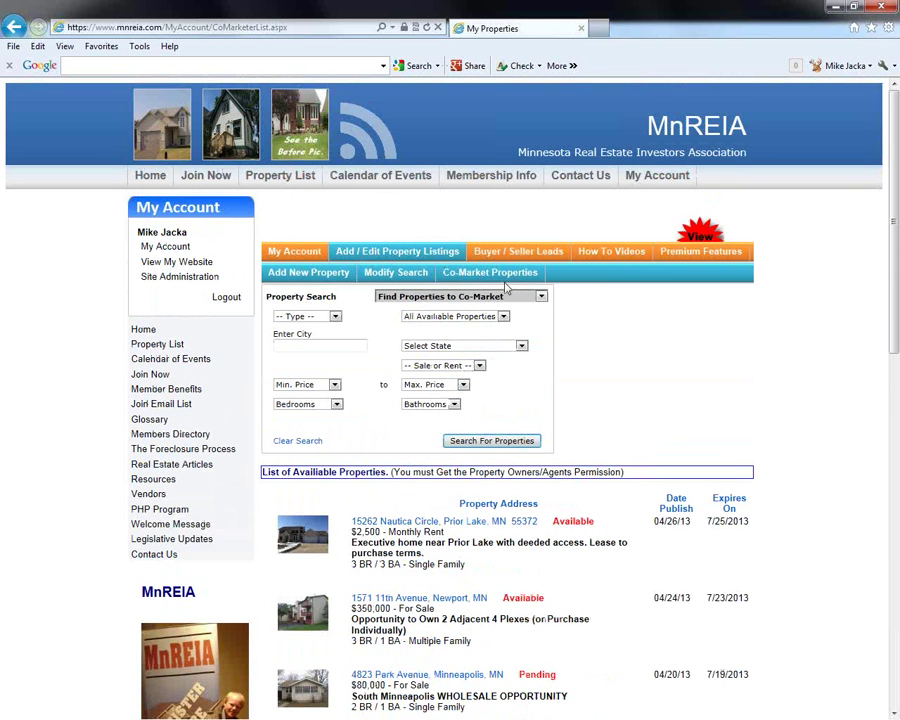
From My Account, open the Buyer / Seller Leads Repair Estimates list with ARV, MAO and rehab costs
click(306, 257)
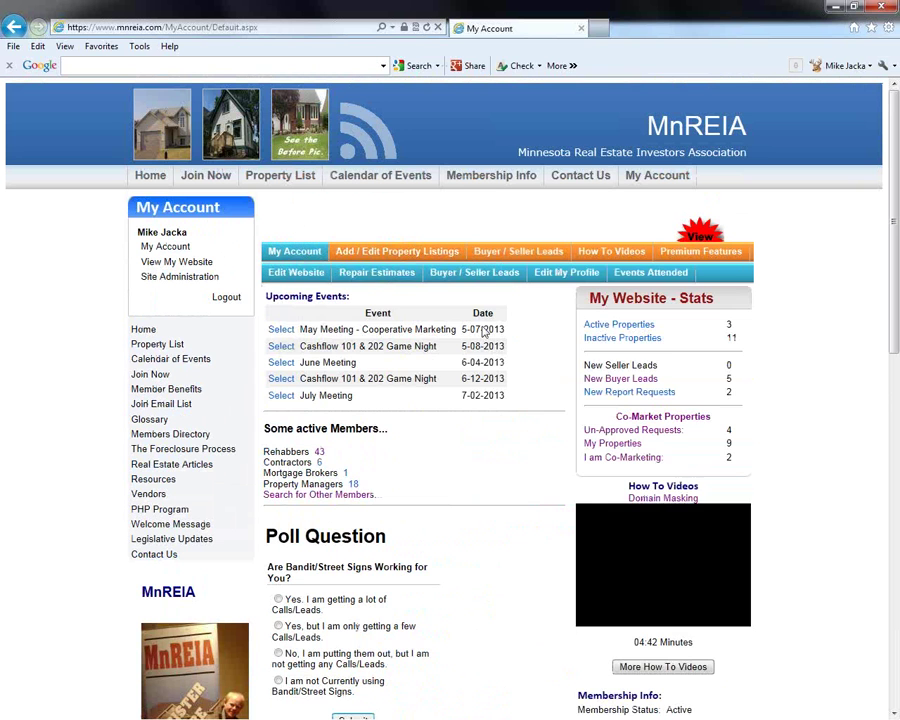
click(378, 279)
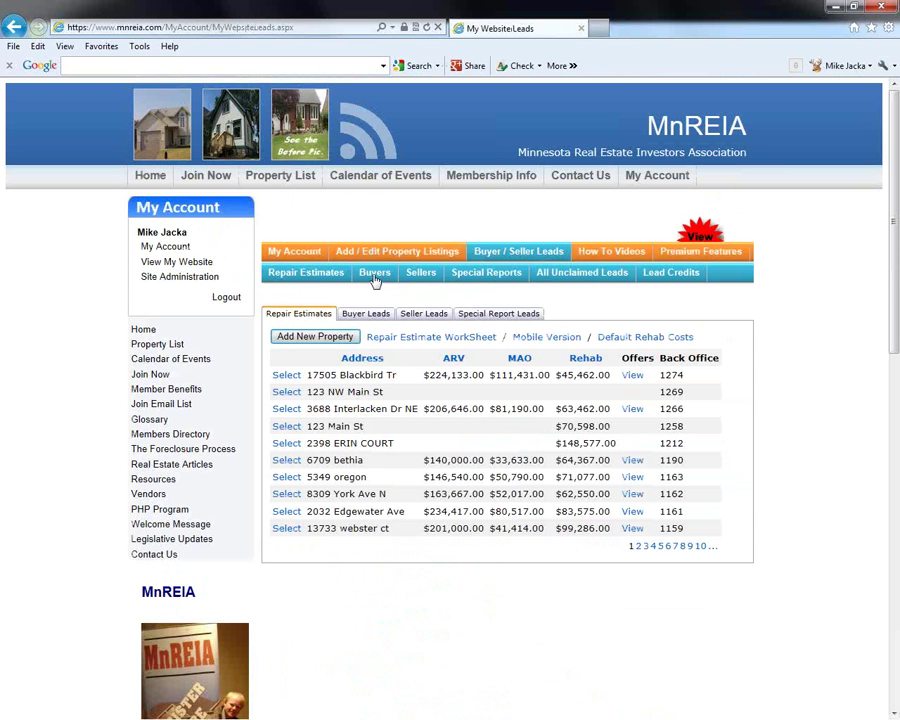
click(622, 340)
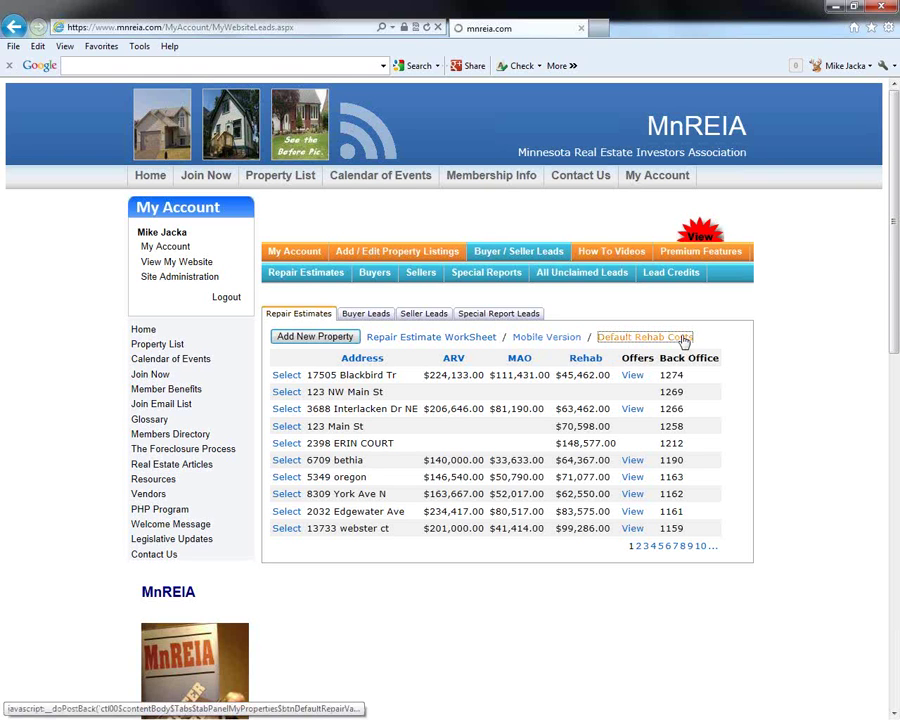
click(685, 340)
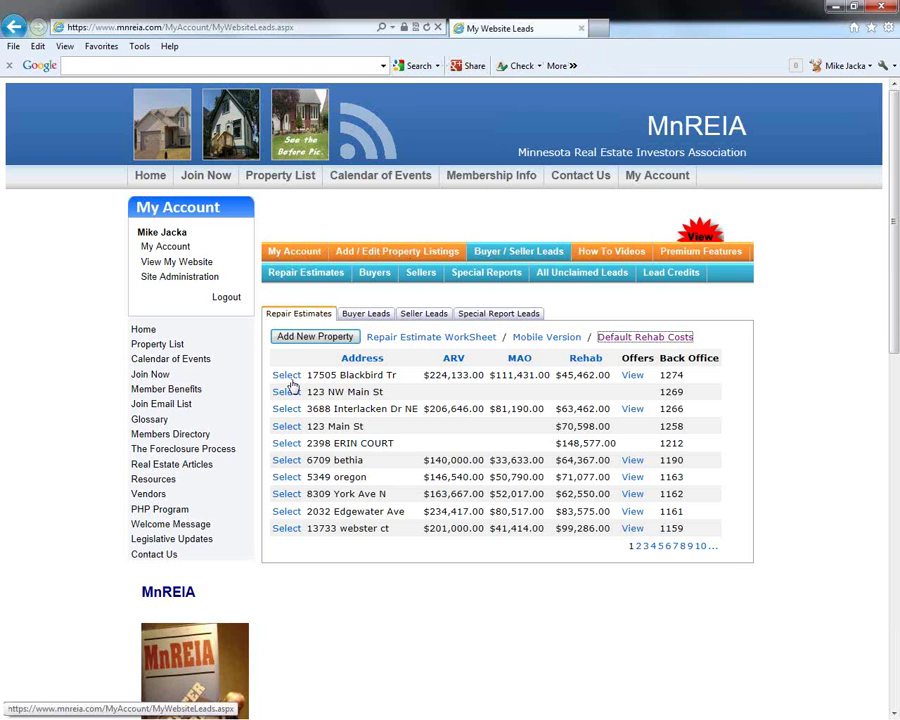
click(311, 278)
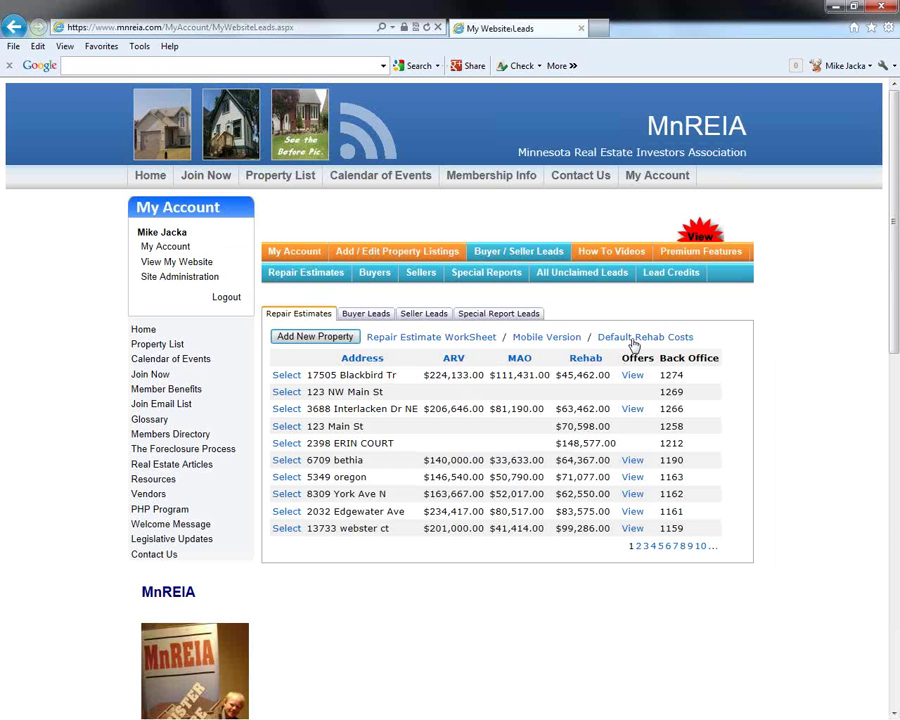
Open Default Rehab Costs to compare your repair costs, starting with Roof, against state and national averages
click(636, 338)
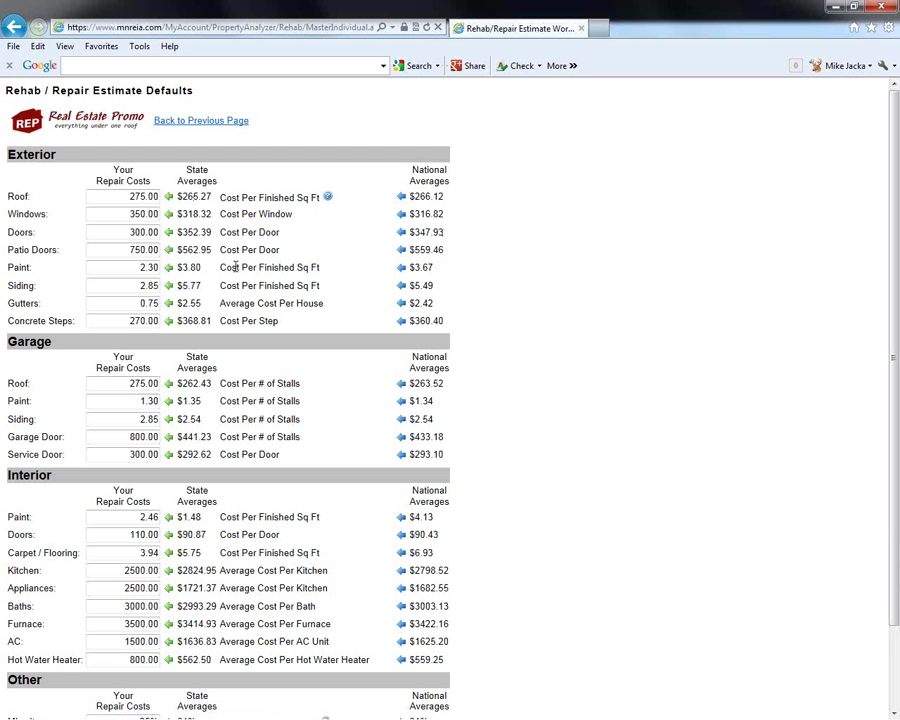
click(116, 197)
scroll(116, 430, down, 2)
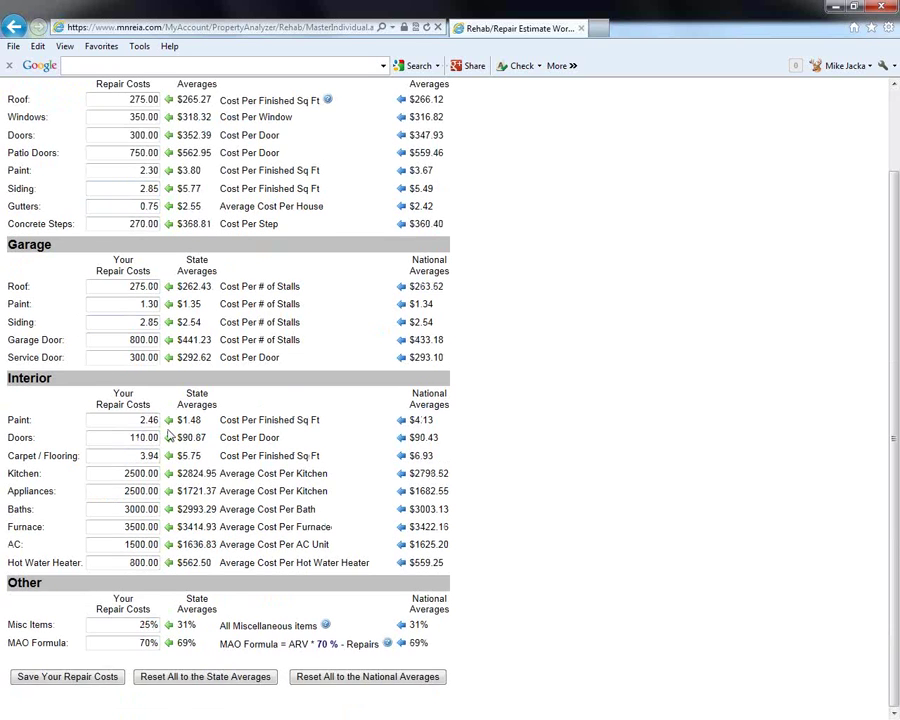
scroll(170, 300, up, 2)
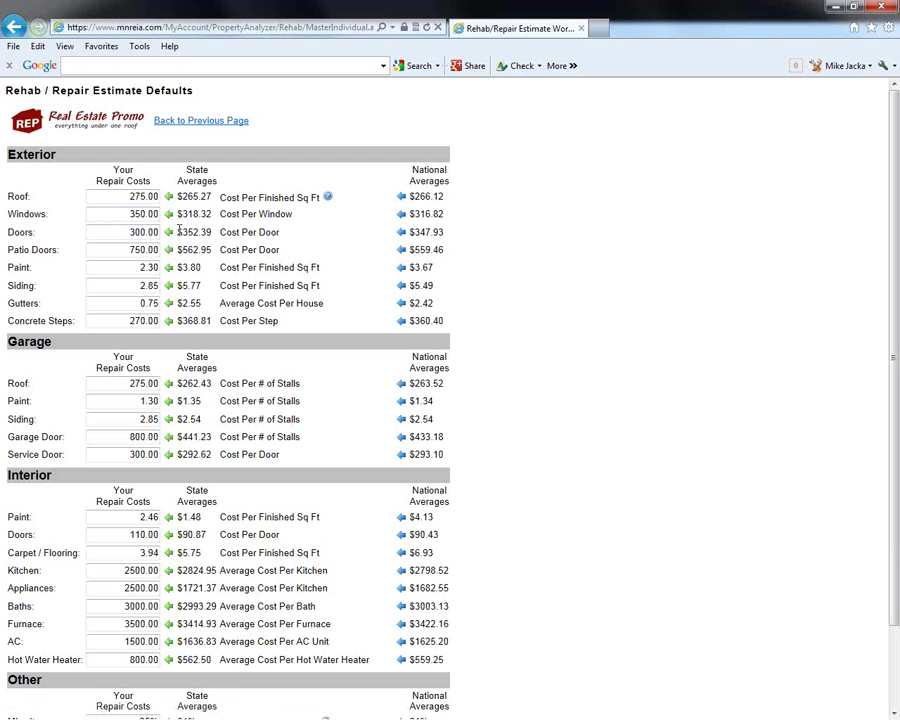
Set the Doors cost to the 347.93 national average, check Misc Items, then go back to My Website Leads
click(402, 232)
scroll(93, 262, down, 3)
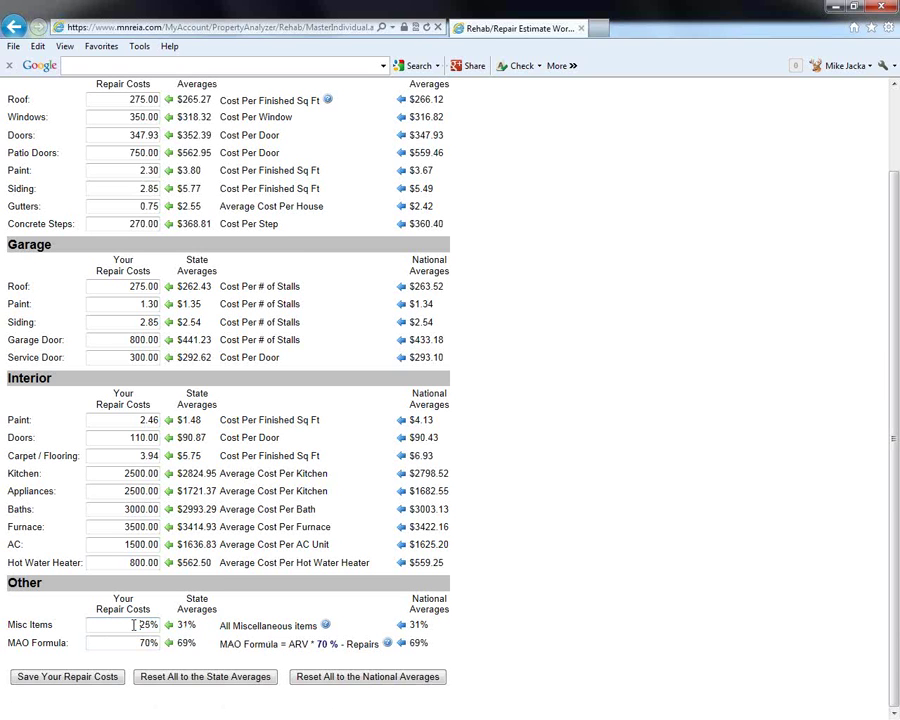
click(133, 624)
scroll(104, 300, up, 2)
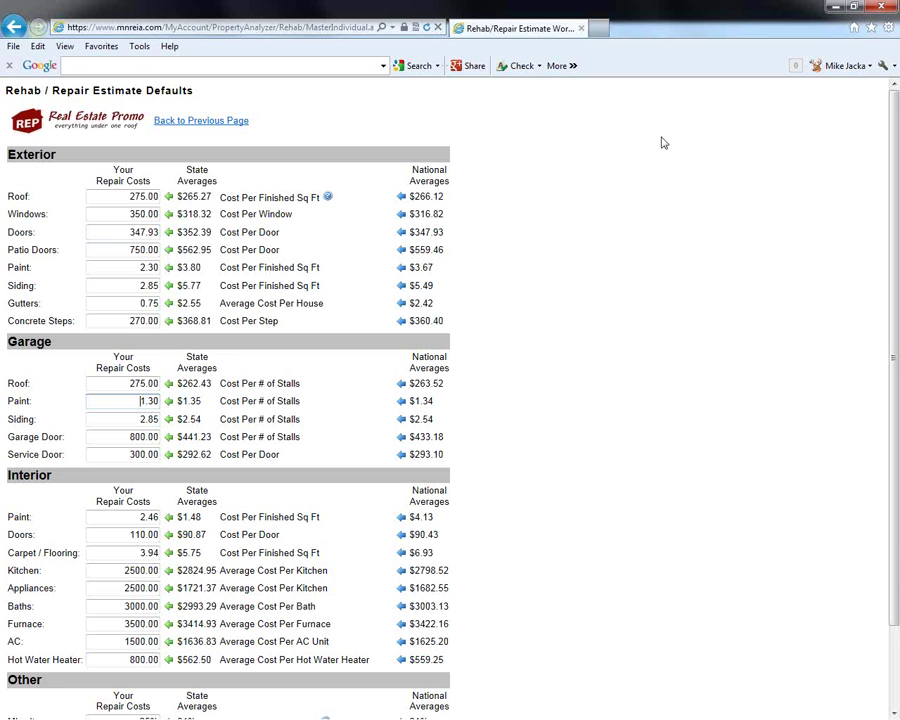
key(Return)
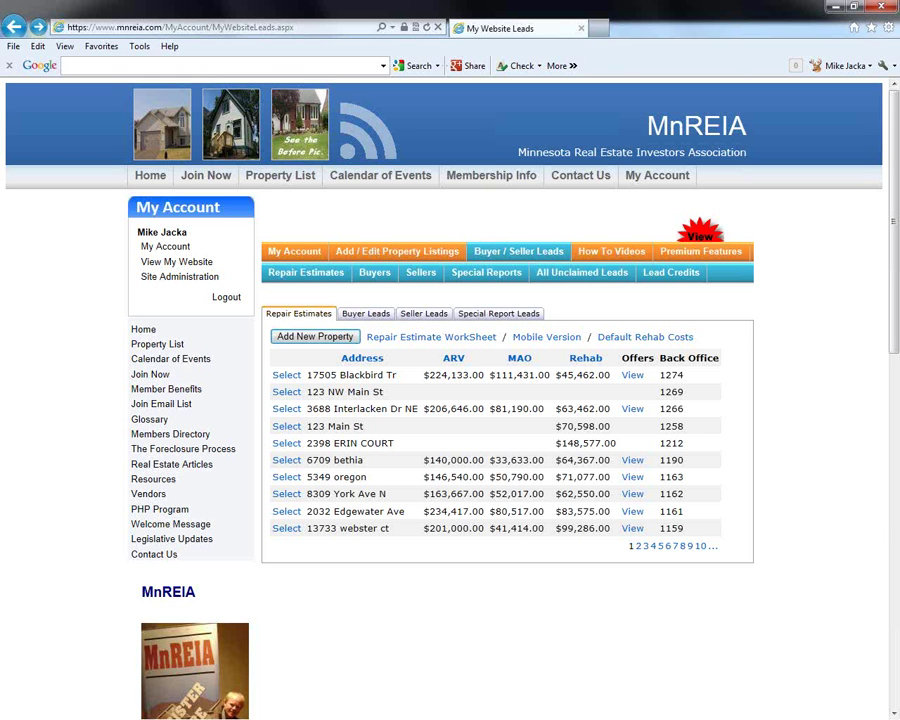
View My Account's upcoming events and 309 active members, then open the Club Administration Settings
click(296, 252)
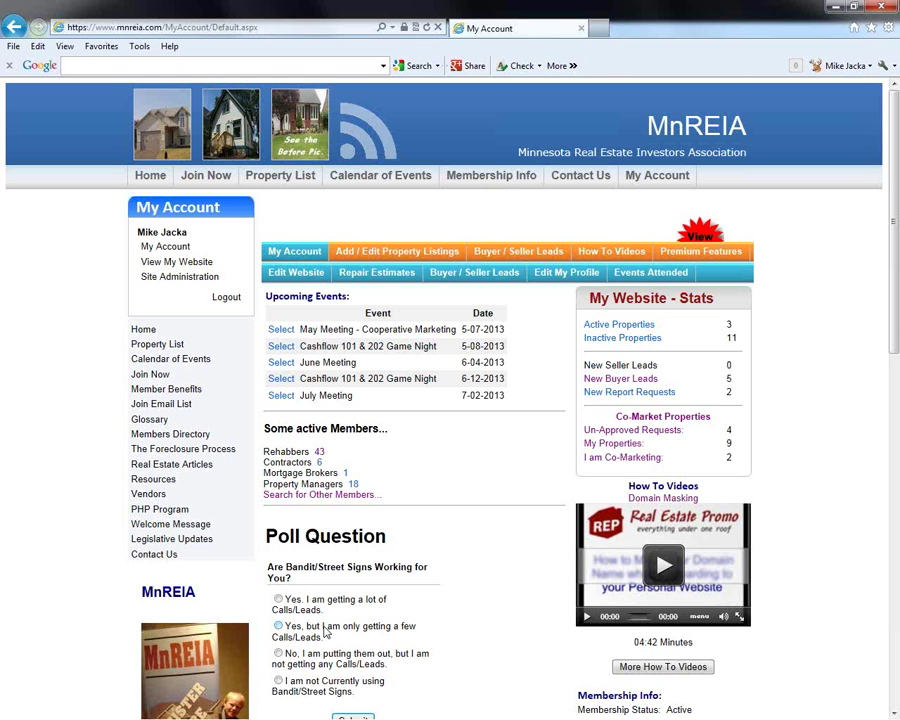
click(179, 280)
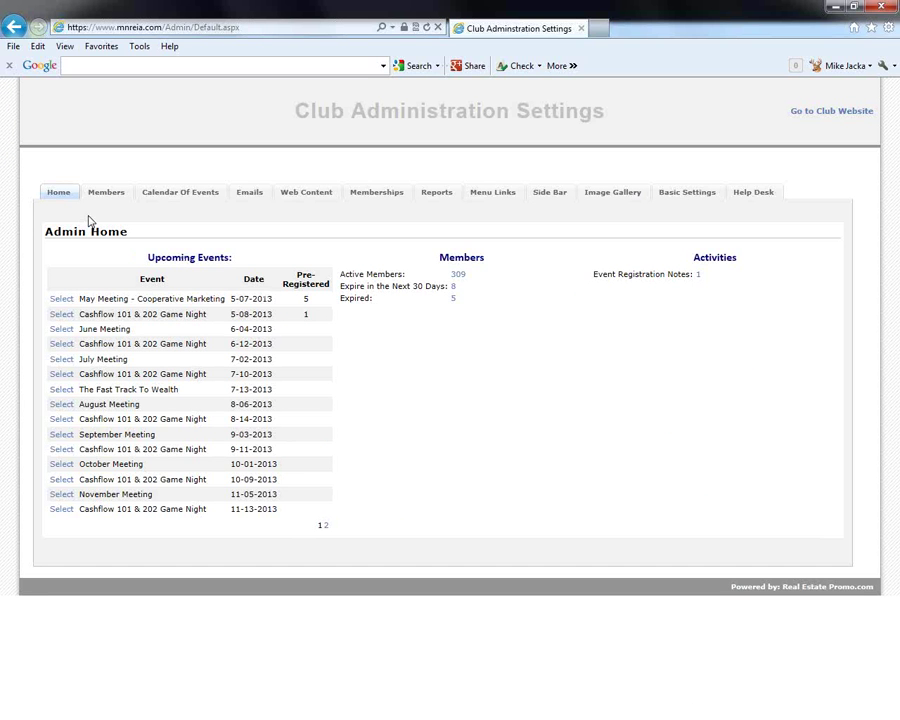
Open the admin Email Drafts list of previously sent emails with their subjects and dates
click(249, 196)
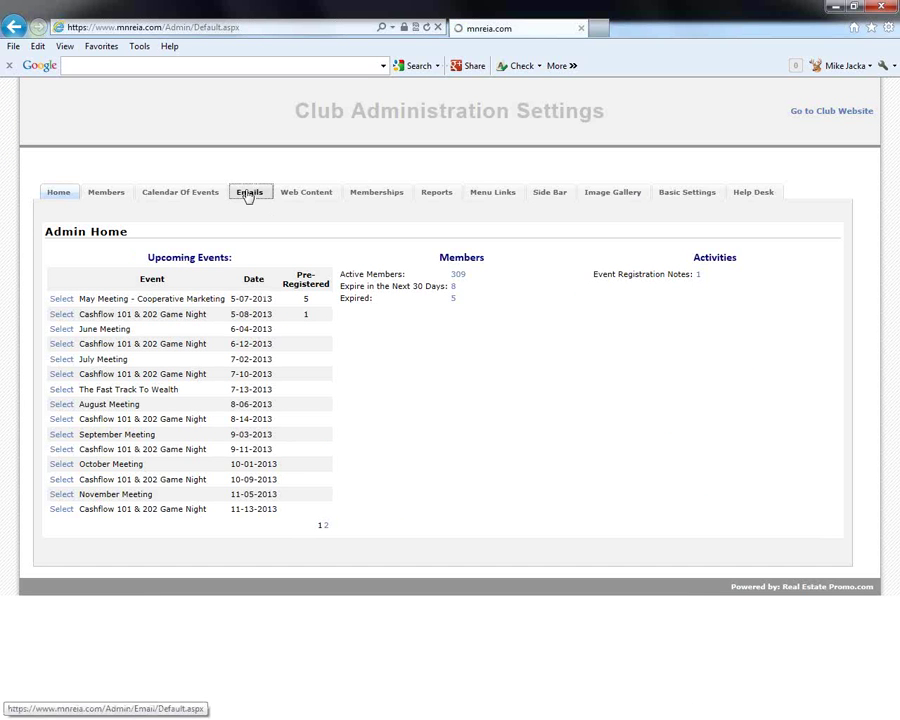
click(70, 345)
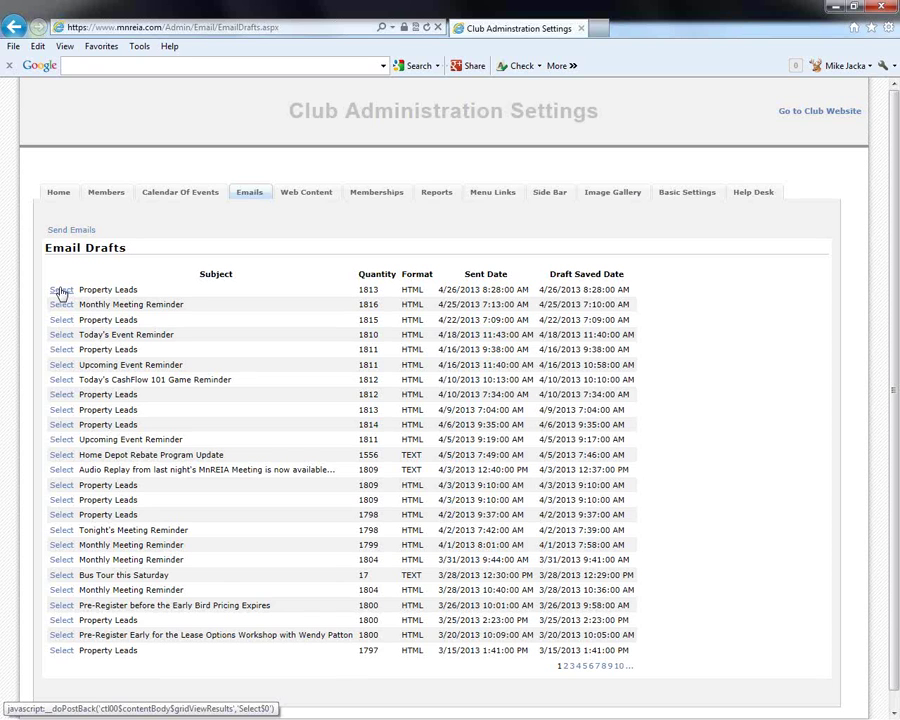
Load the newest Property Leads draft, review its body, and reach the transmit step for emails 1–1809
click(61, 291)
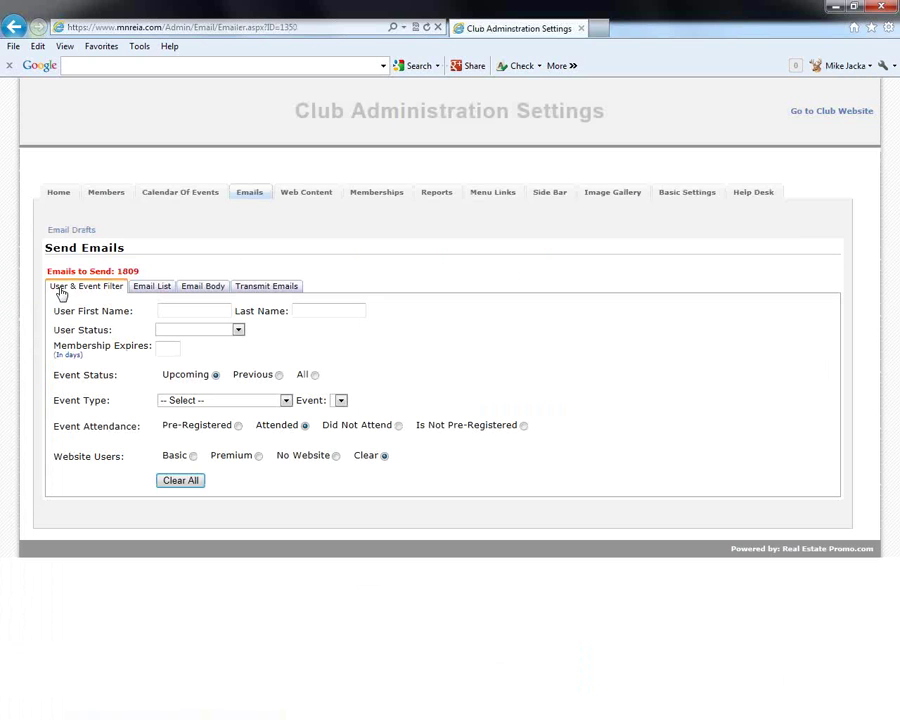
click(207, 290)
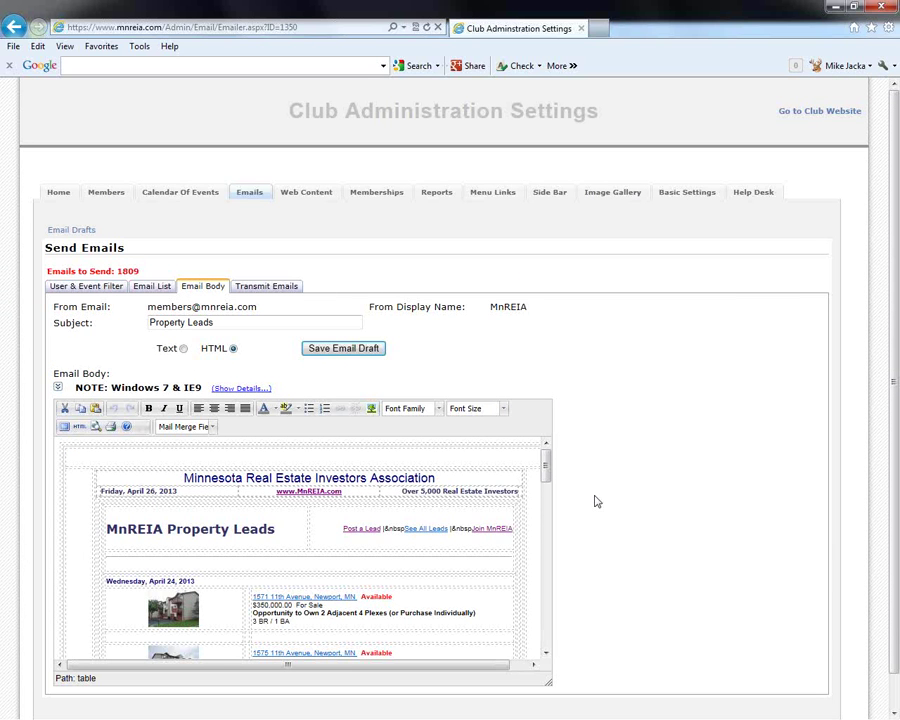
scroll(596, 501, down, 2)
scroll(311, 500, down, 2)
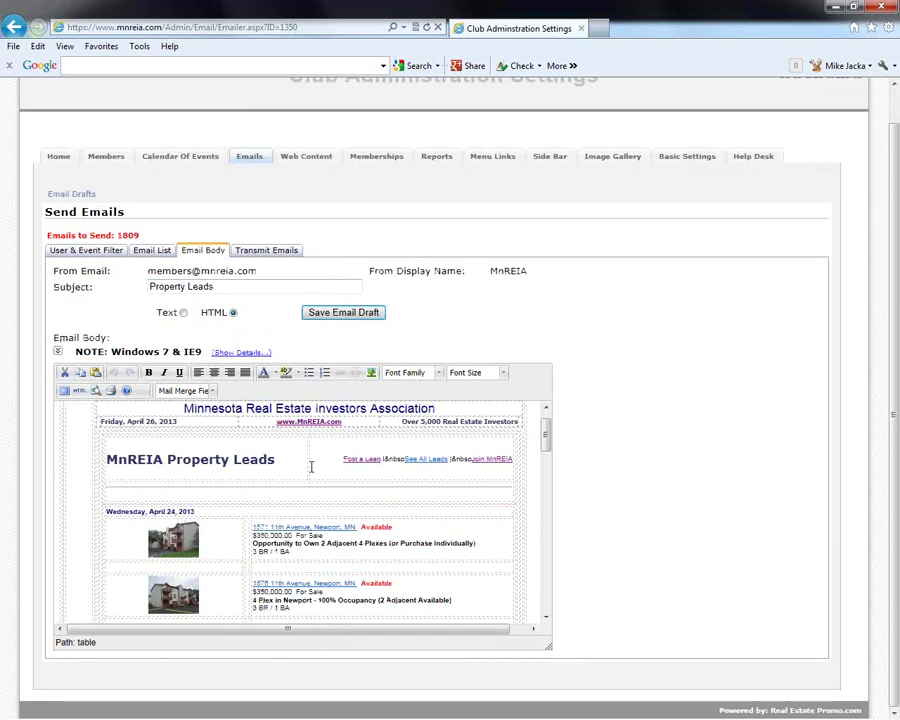
scroll(323, 525, down, 2)
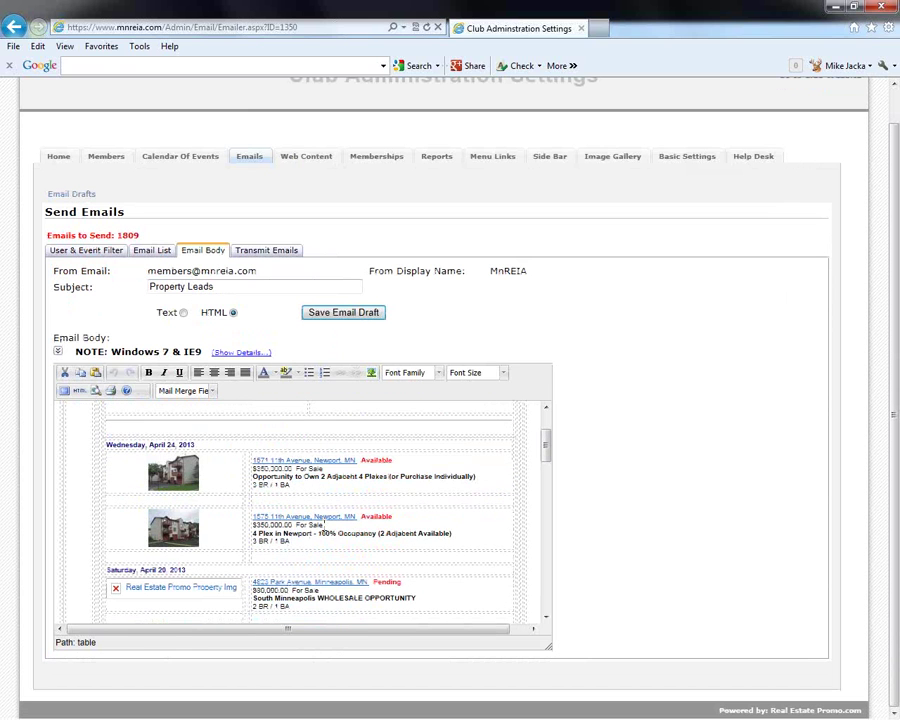
click(263, 250)
Generate and widen the Property Leads email preview, scroll its property listings, then close it
click(770, 361)
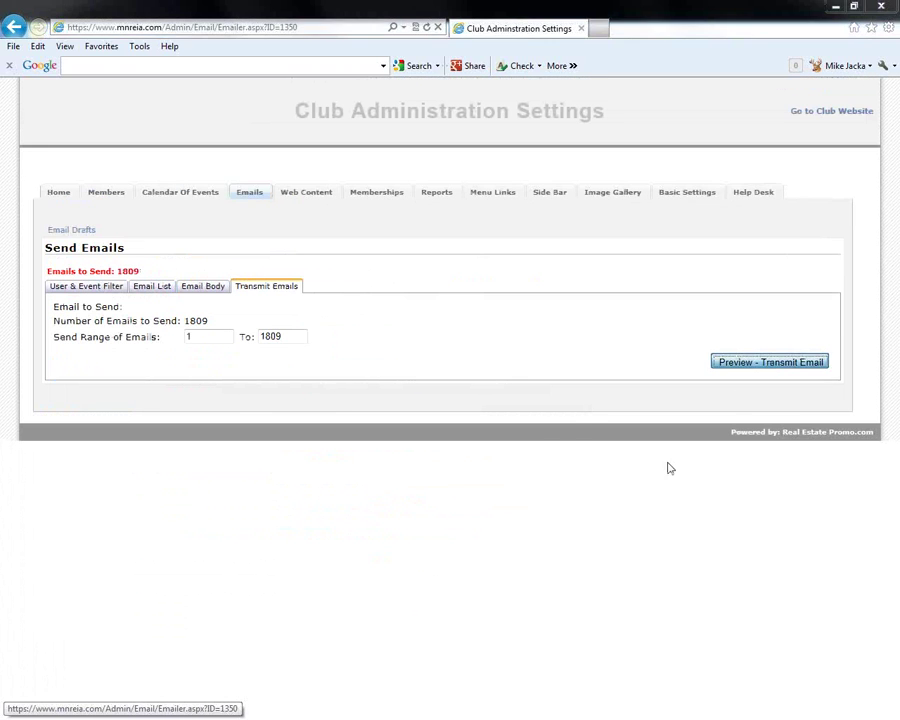
click(469, 419)
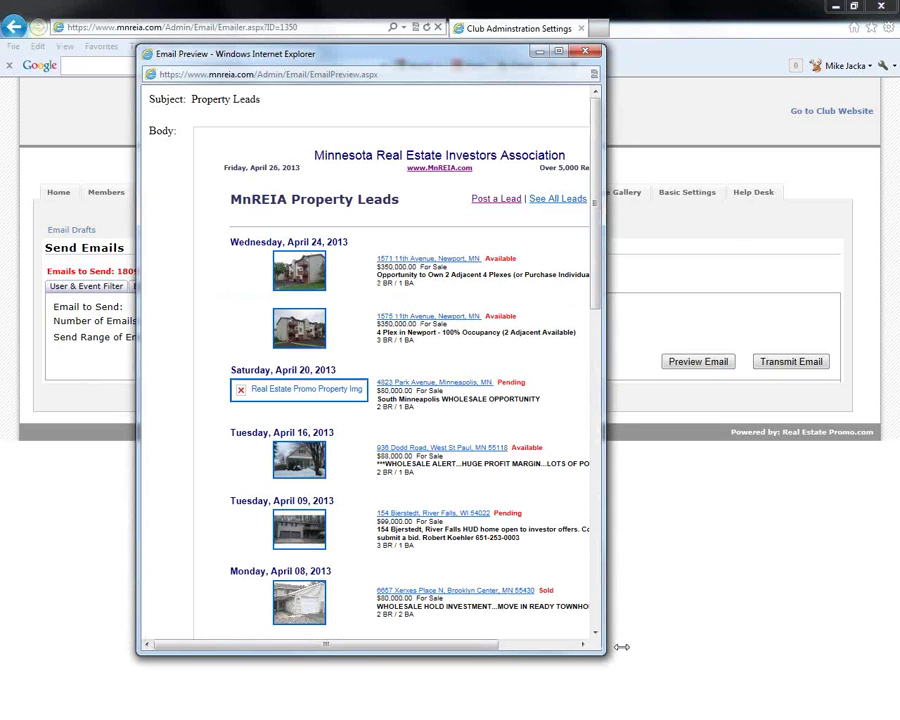
drag(621, 647, 760, 648)
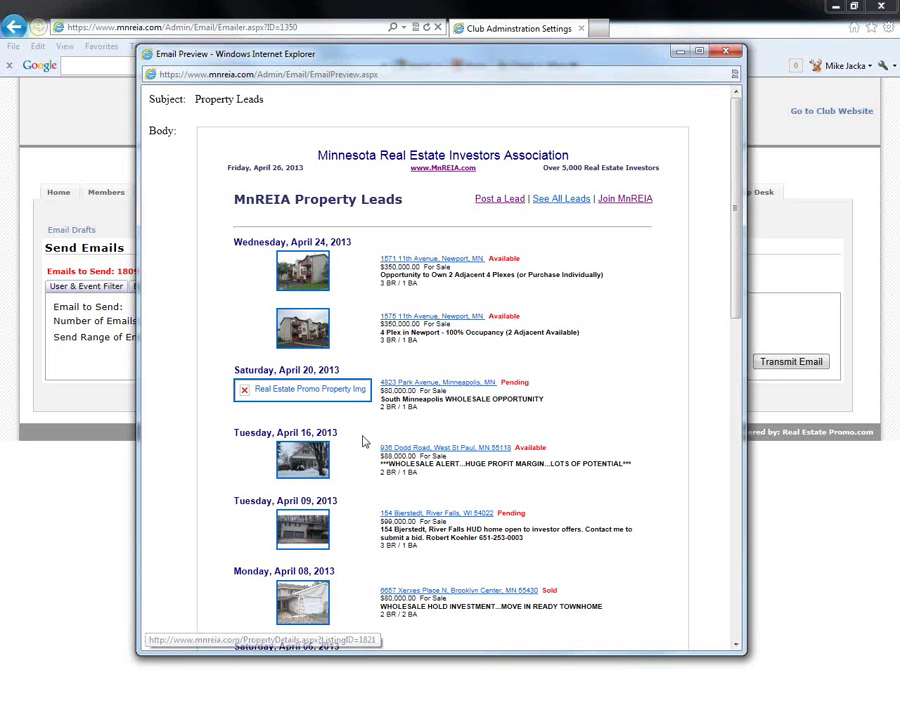
scroll(365, 457, down, 1)
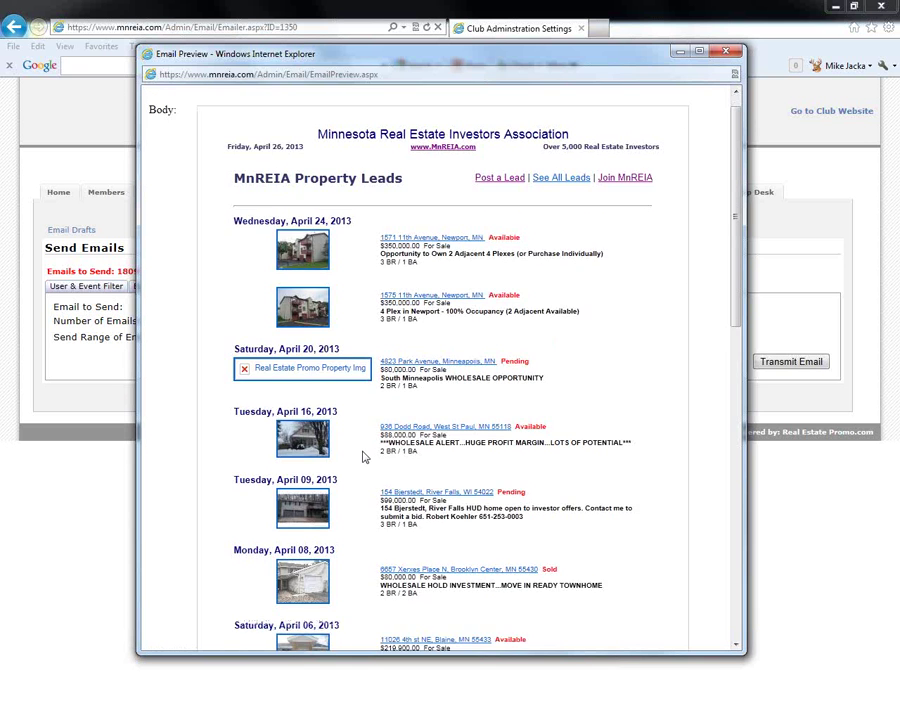
scroll(365, 457, down, 5)
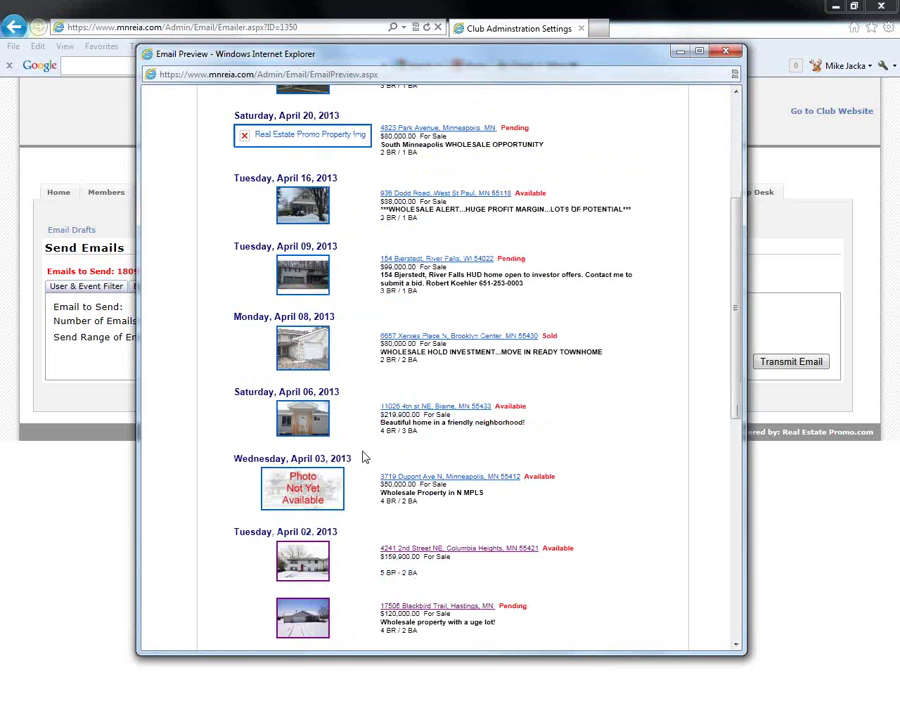
scroll(365, 457, down, 4)
click(731, 52)
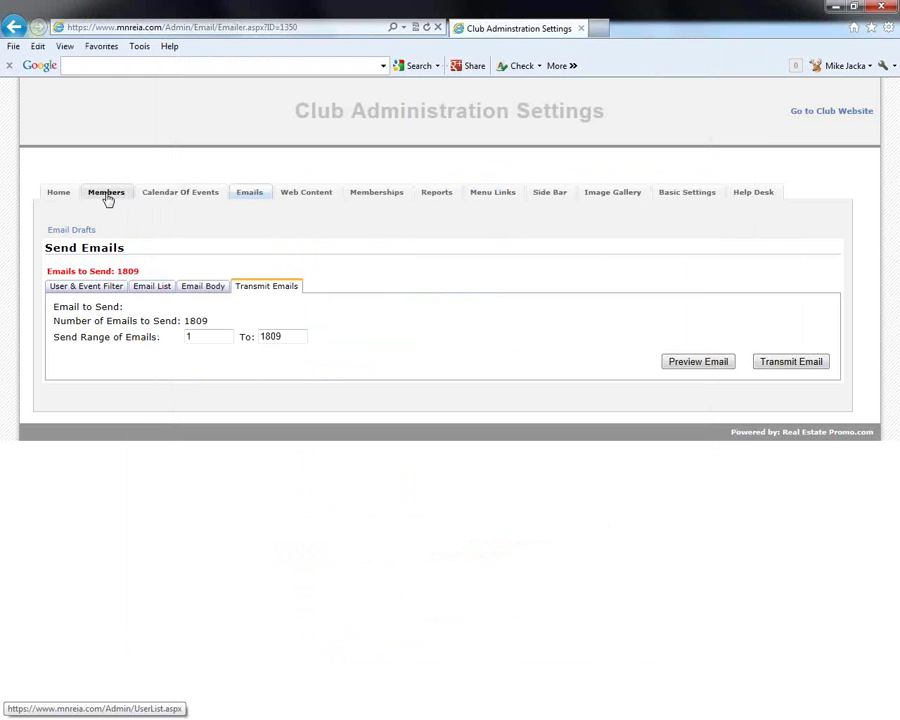
Load the older Upcoming Event Reminder draft, look over its body, and preview it for 1809 recipients
click(88, 232)
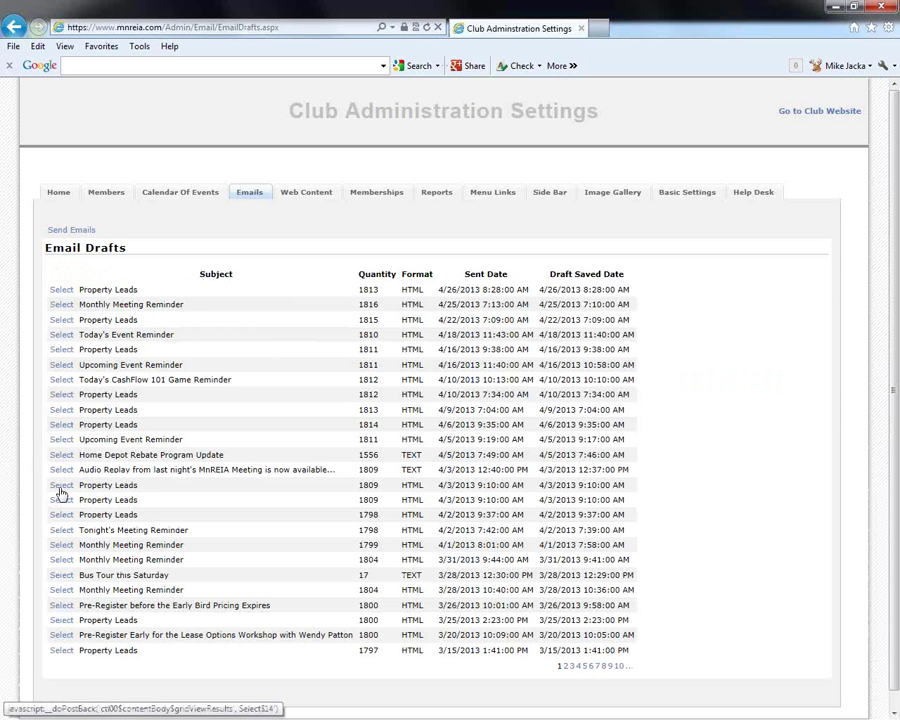
click(60, 440)
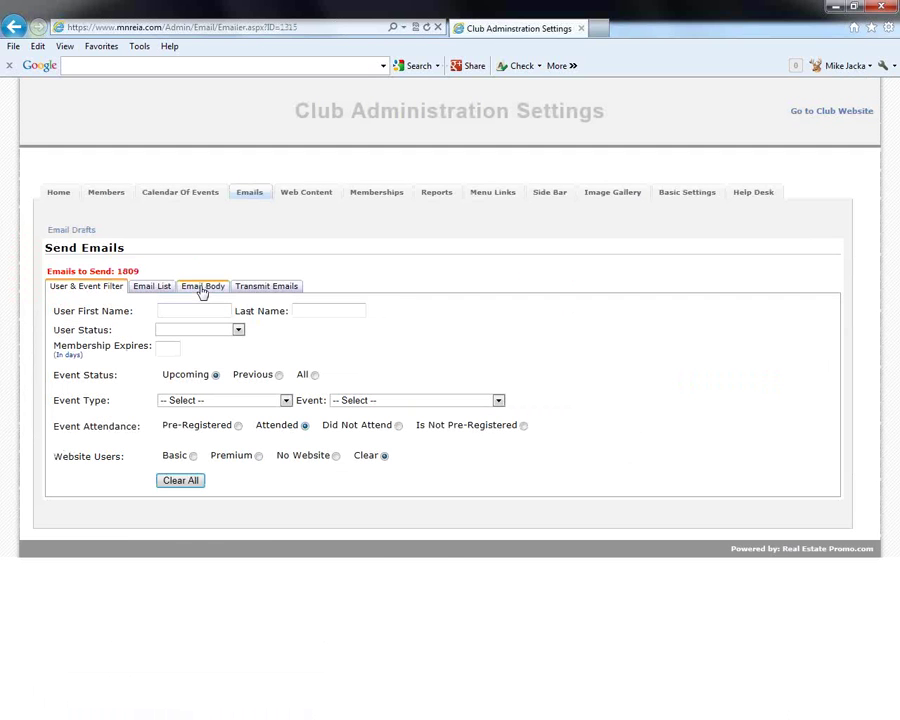
click(202, 288)
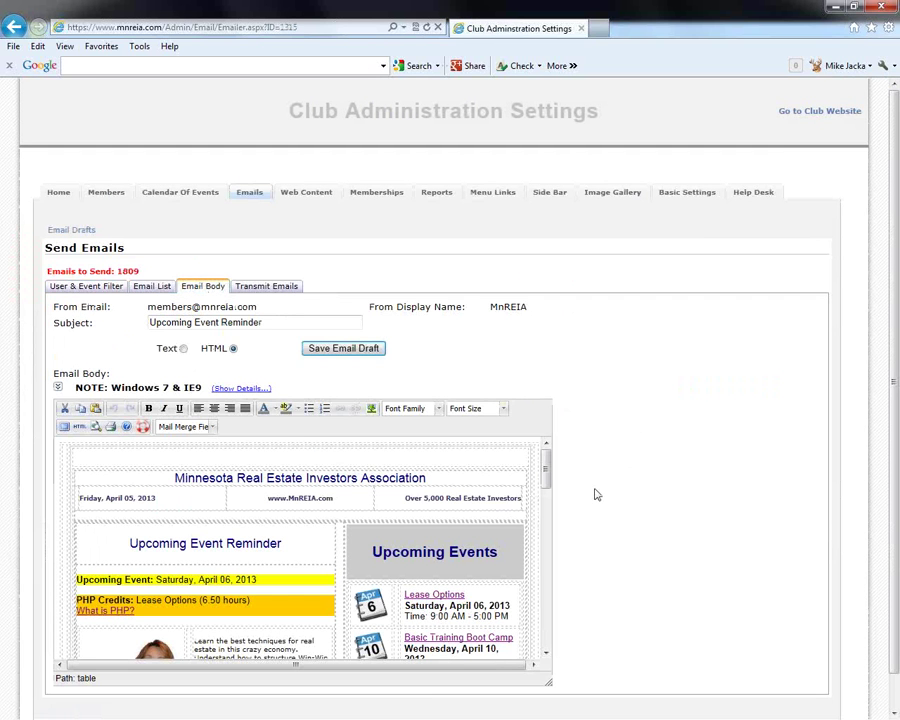
scroll(498, 510, down, 2)
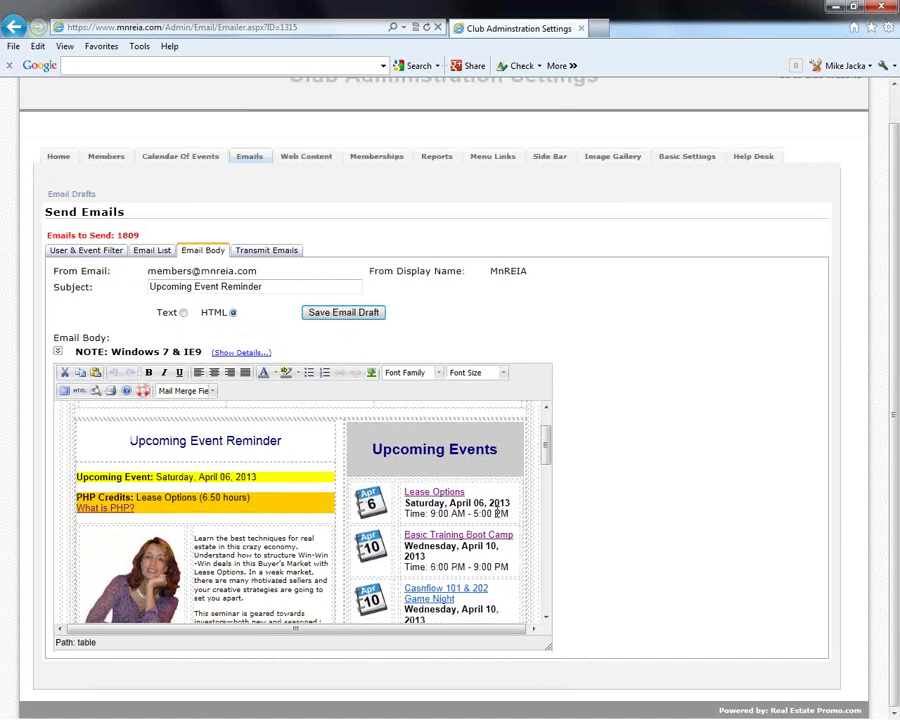
scroll(498, 510, up, 2)
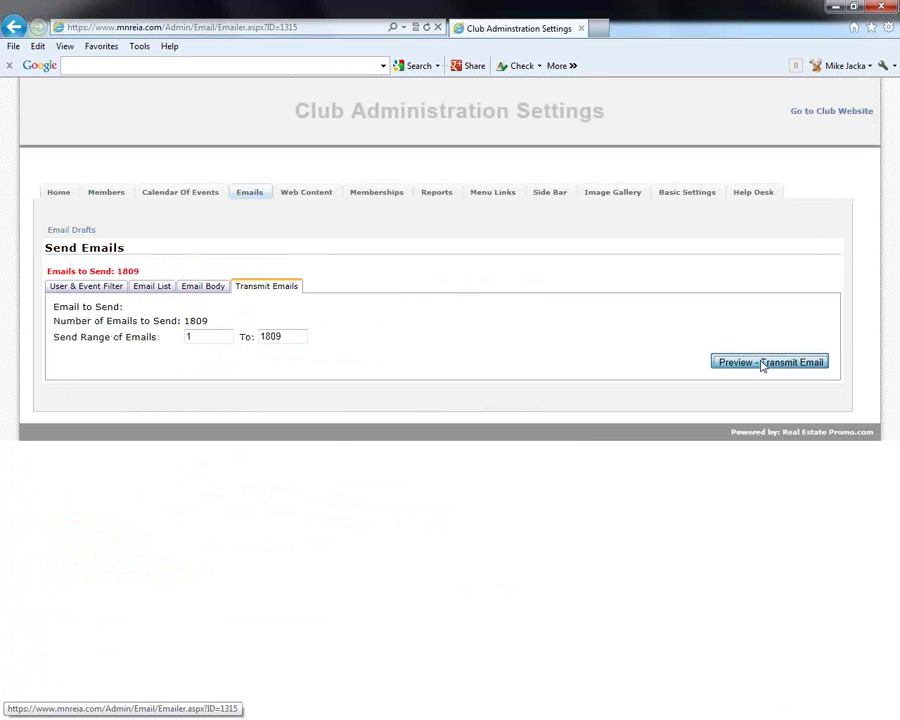
click(765, 362)
click(458, 420)
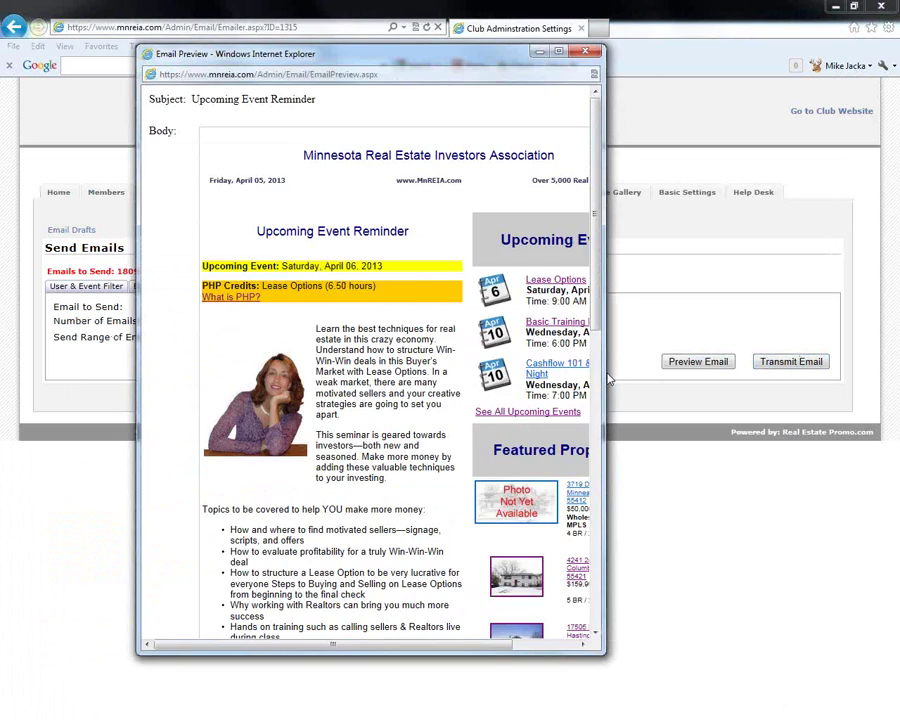
click(610, 379)
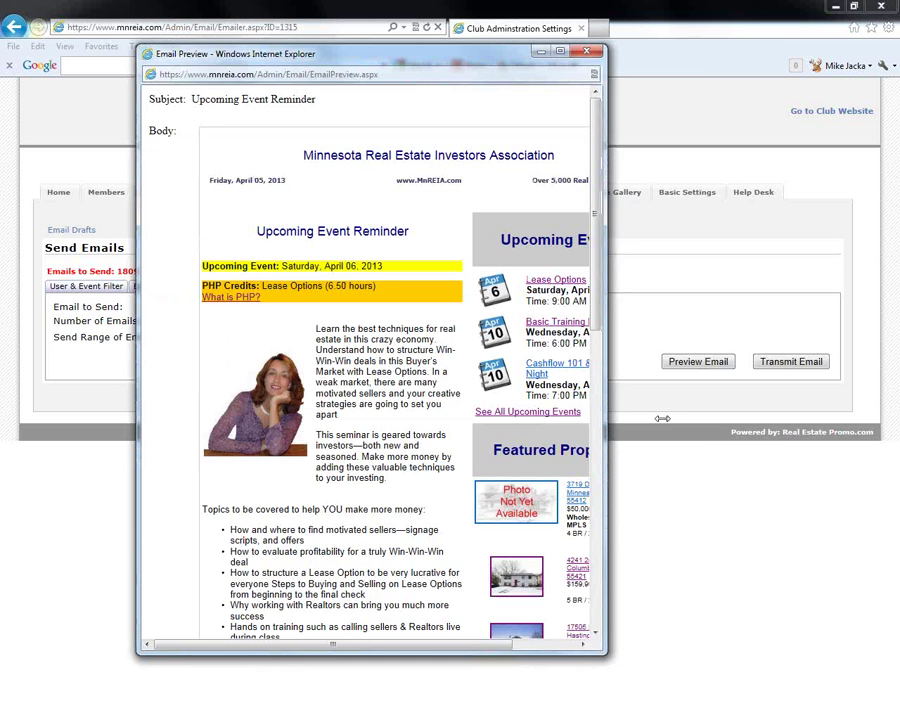
drag(662, 418, 783, 418)
scroll(720, 420, down, 5)
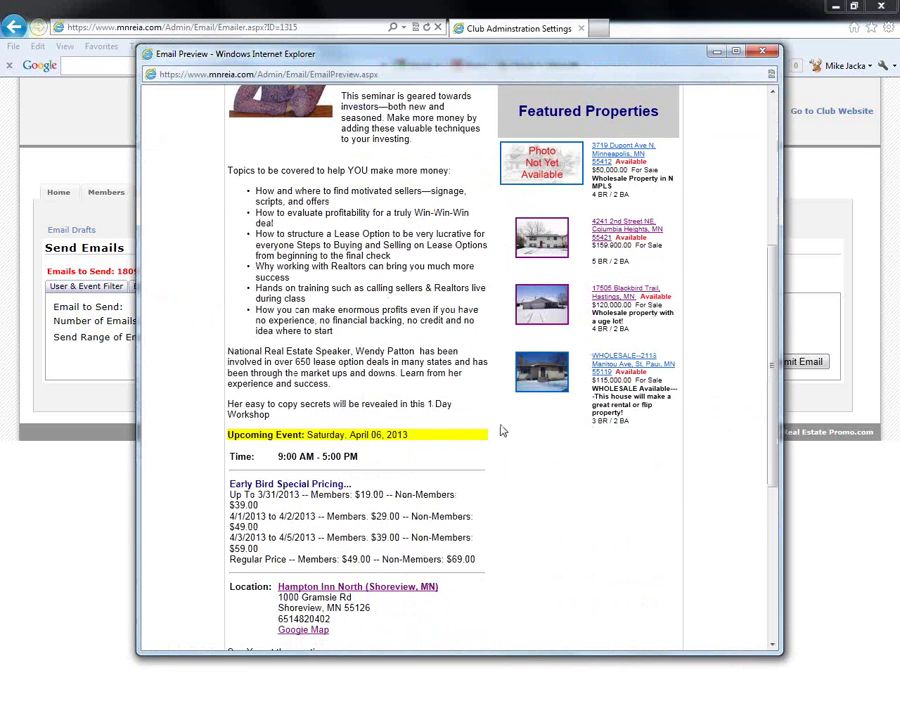
scroll(502, 428, up, 2)
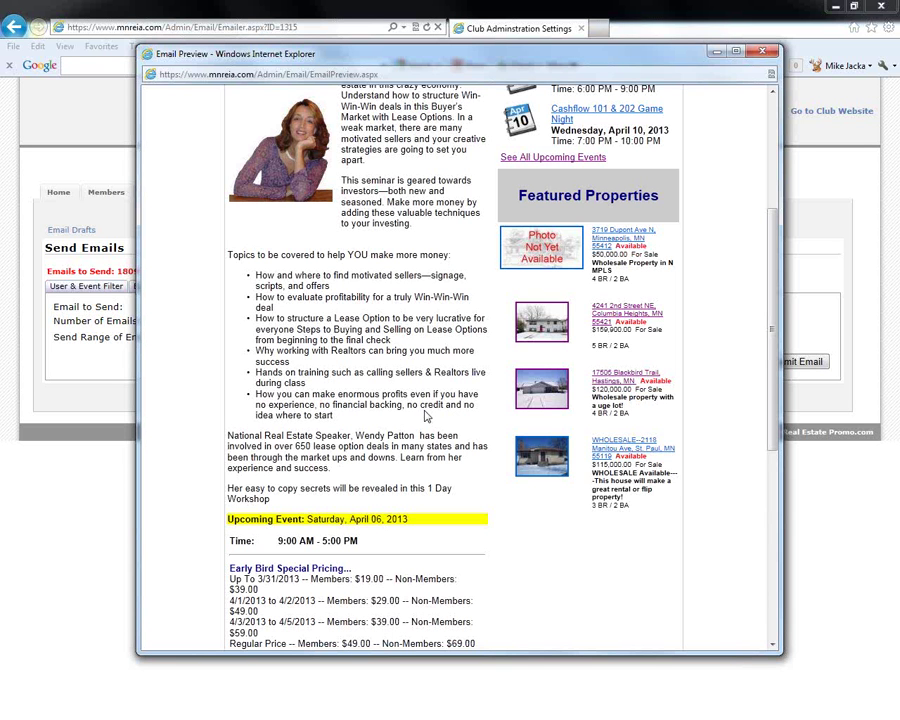
scroll(453, 420, up, 5)
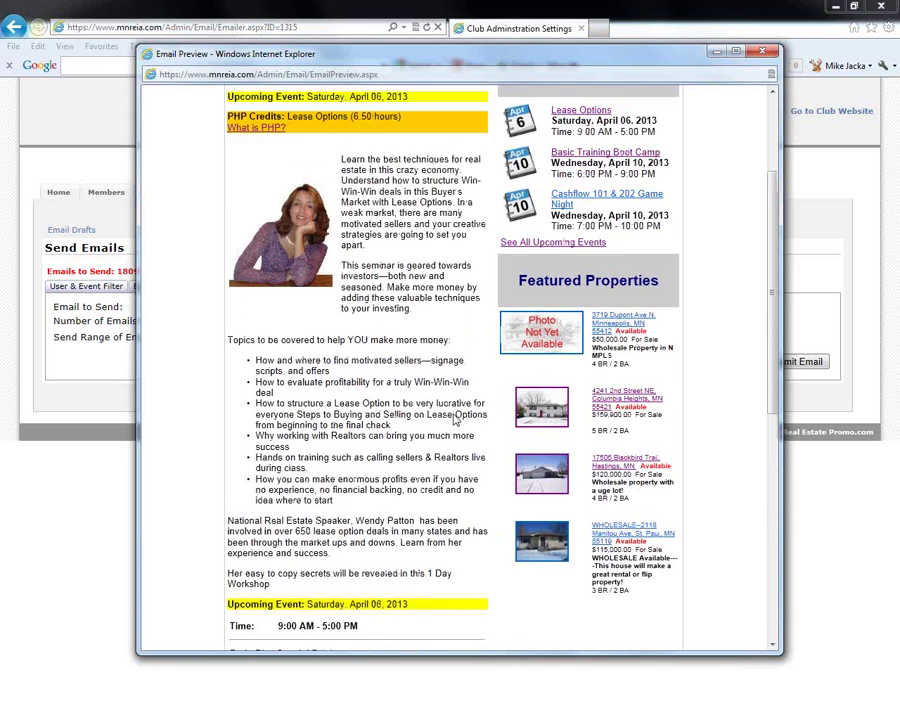
key(alt+F4)
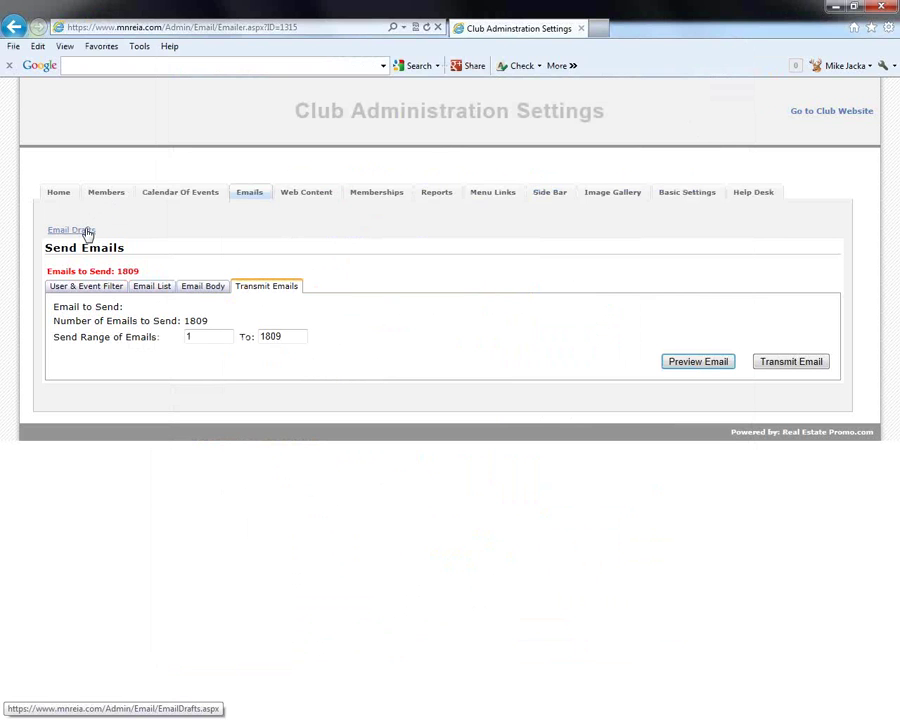
Return to admin home, go to the club website, and open the My Account dashboard
click(60, 195)
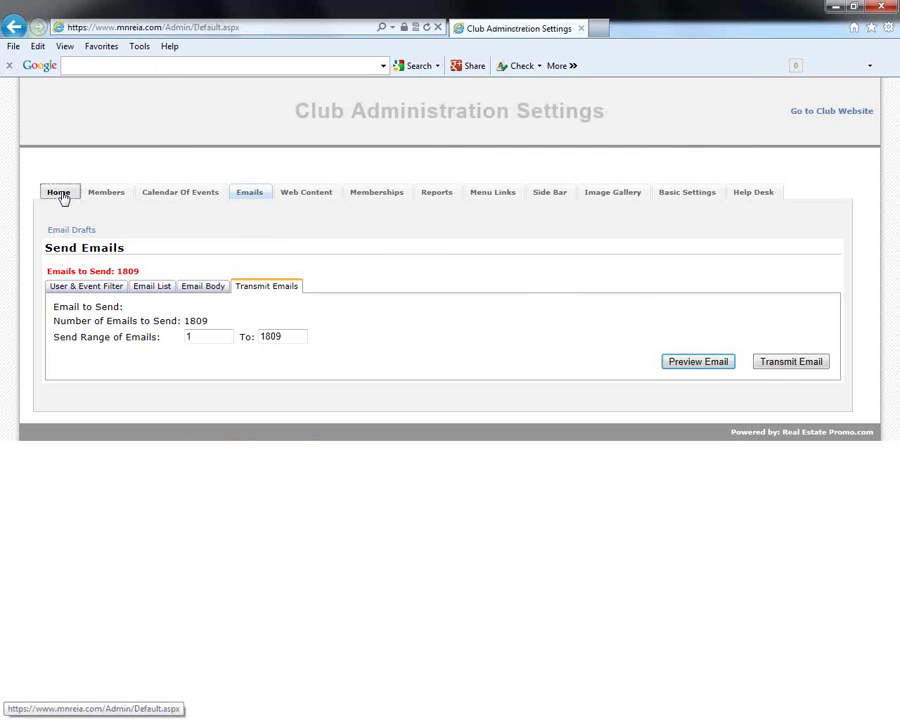
click(851, 112)
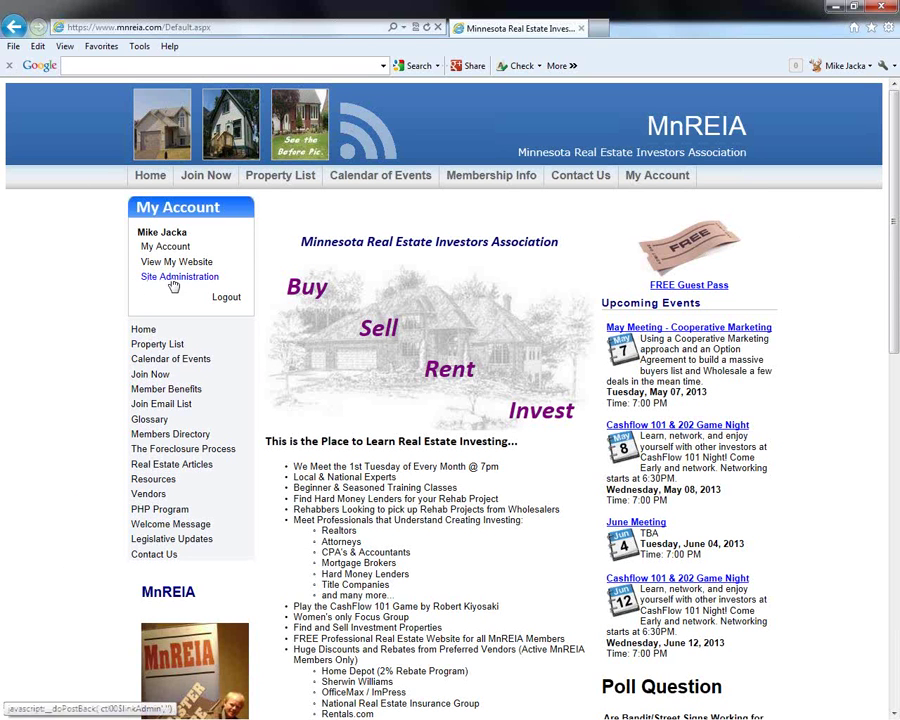
click(155, 247)
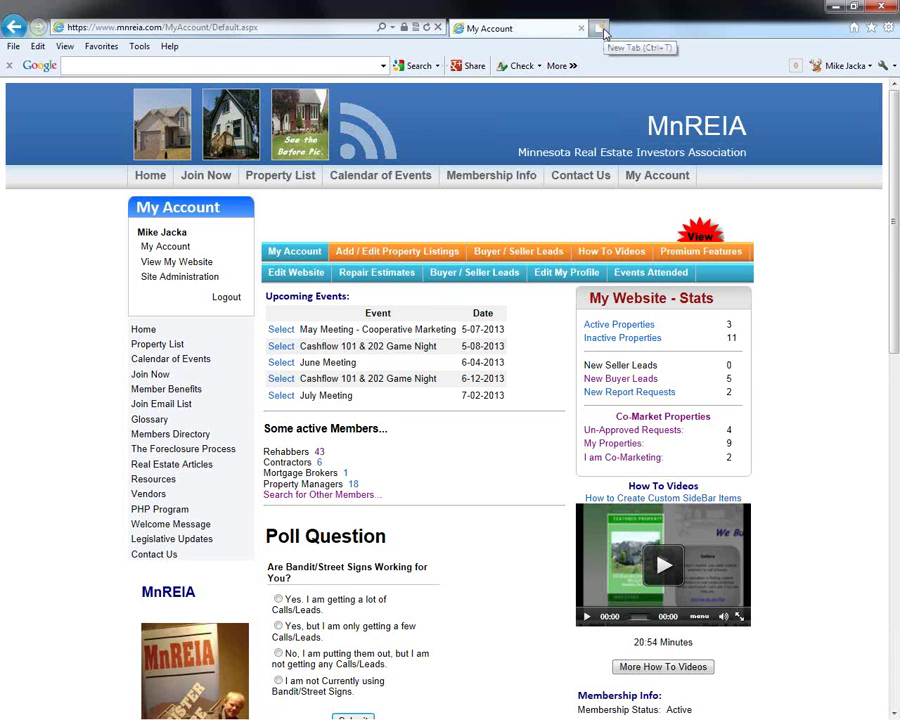
Load Real Estate Promo from Favorites in a new browser tab
click(600, 29)
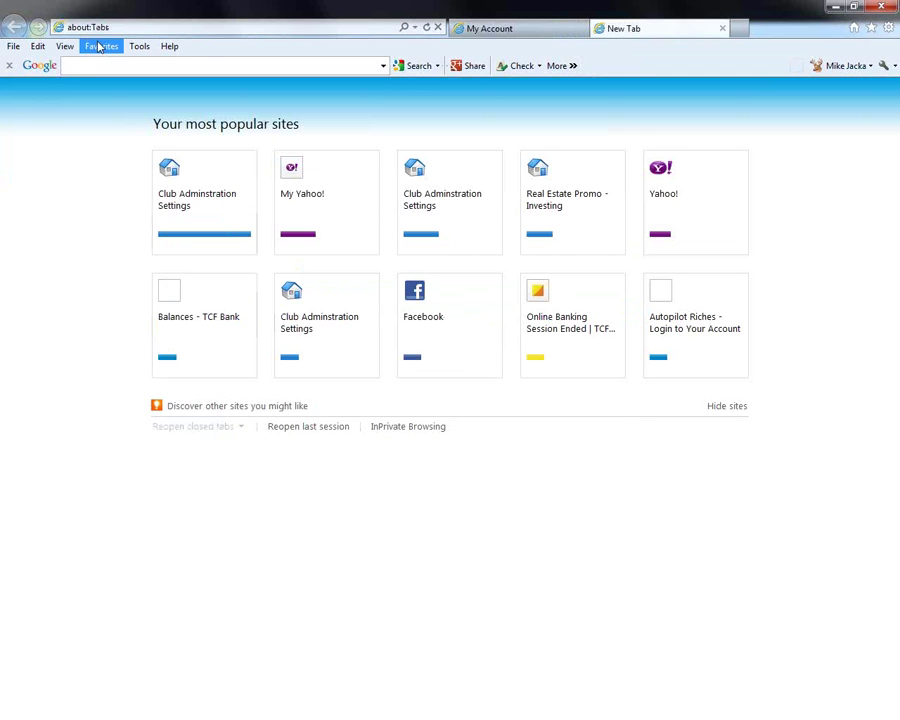
click(100, 47)
click(153, 454)
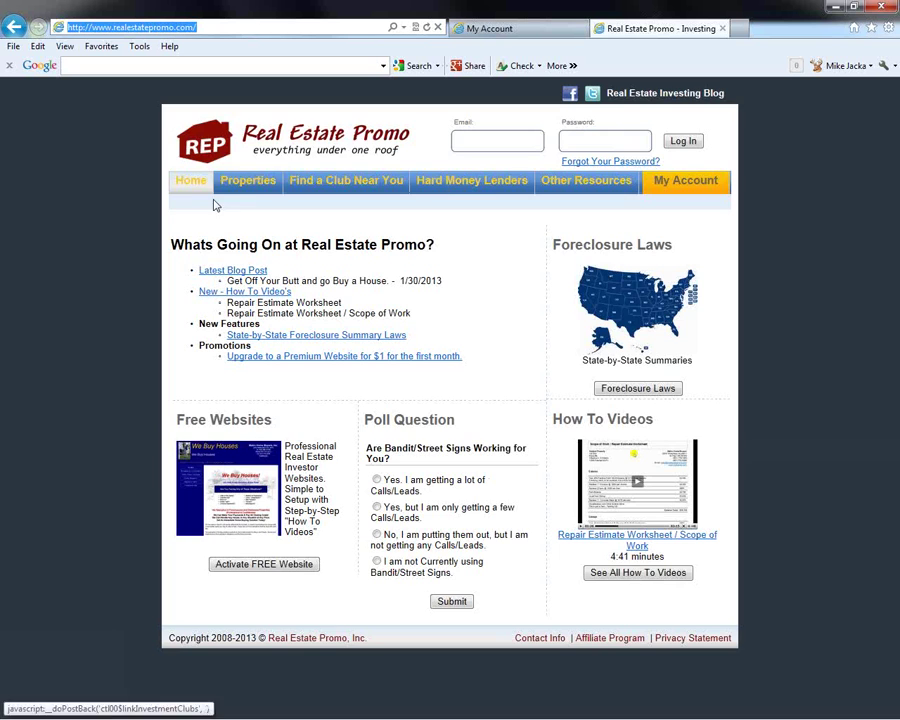
Browse the property listings, then bring up the April 2013 Calendar of Events via Find a Club
click(254, 188)
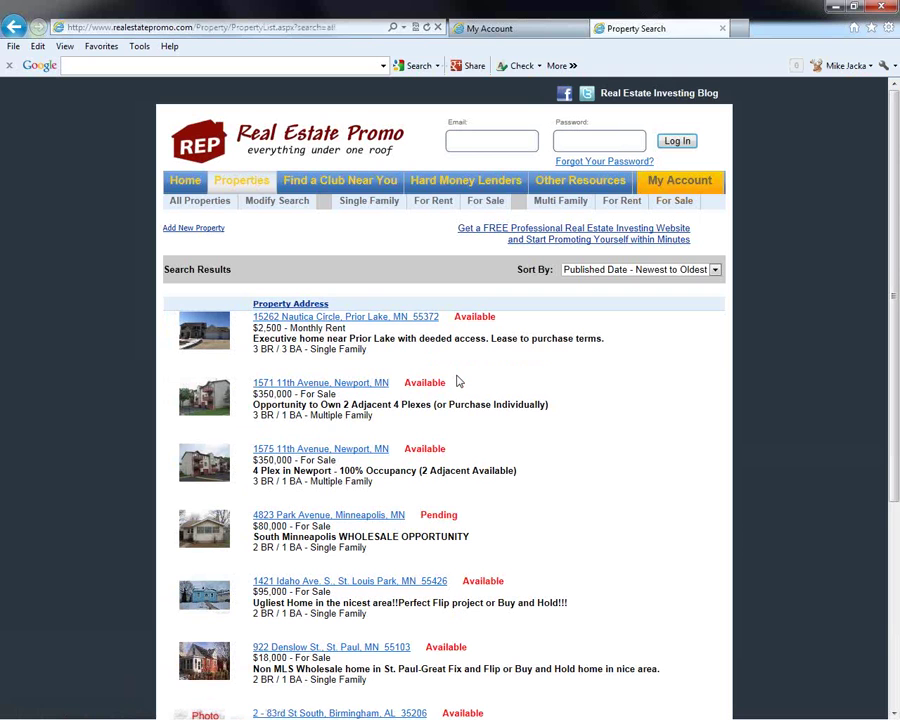
scroll(458, 381, down, 3)
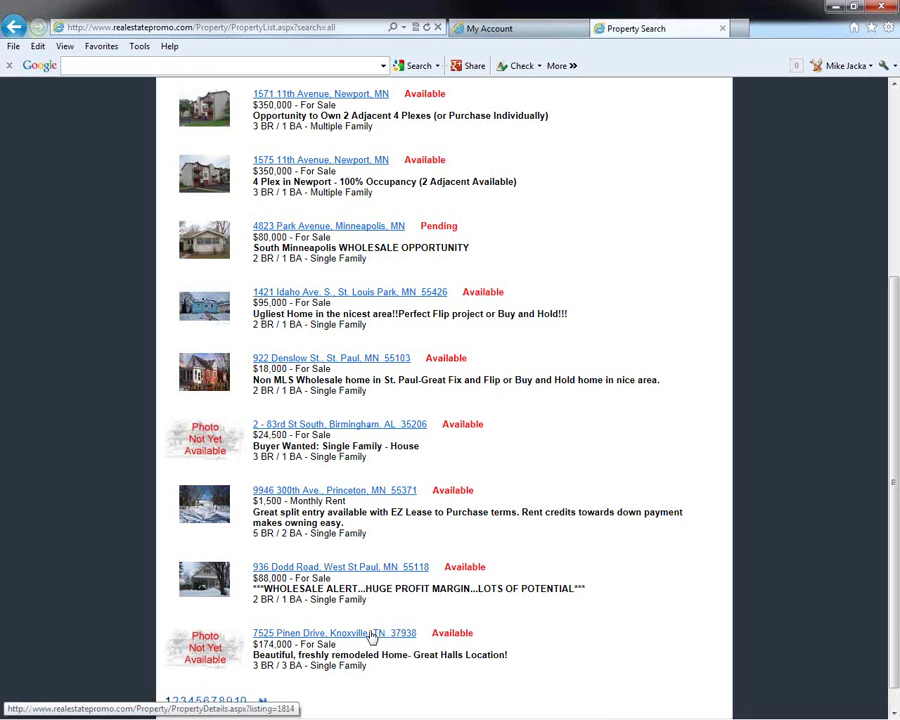
scroll(370, 636, down, 1)
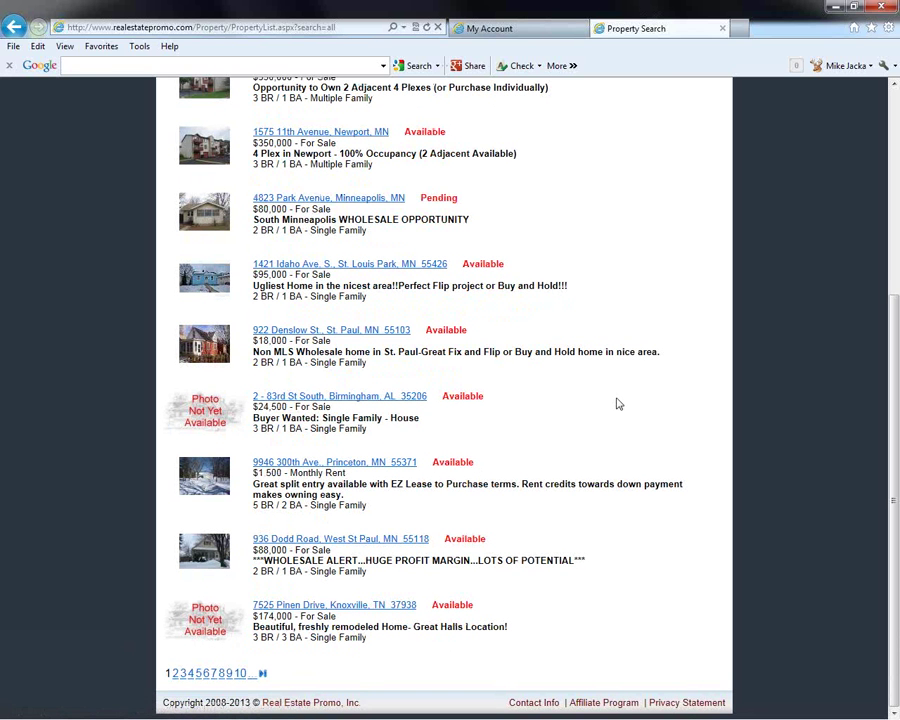
scroll(390, 400, up, 3)
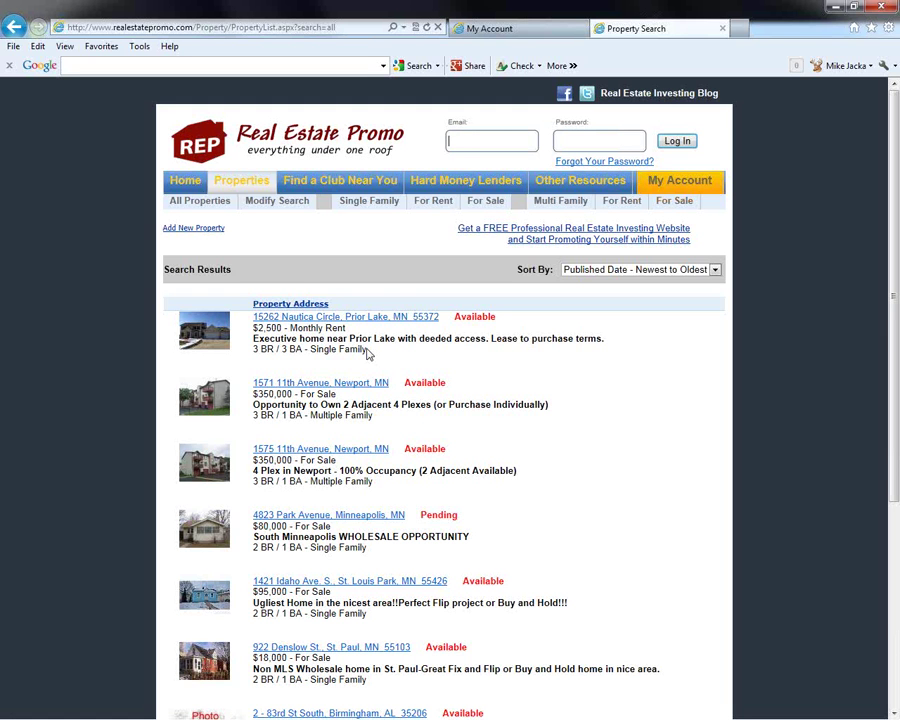
click(363, 184)
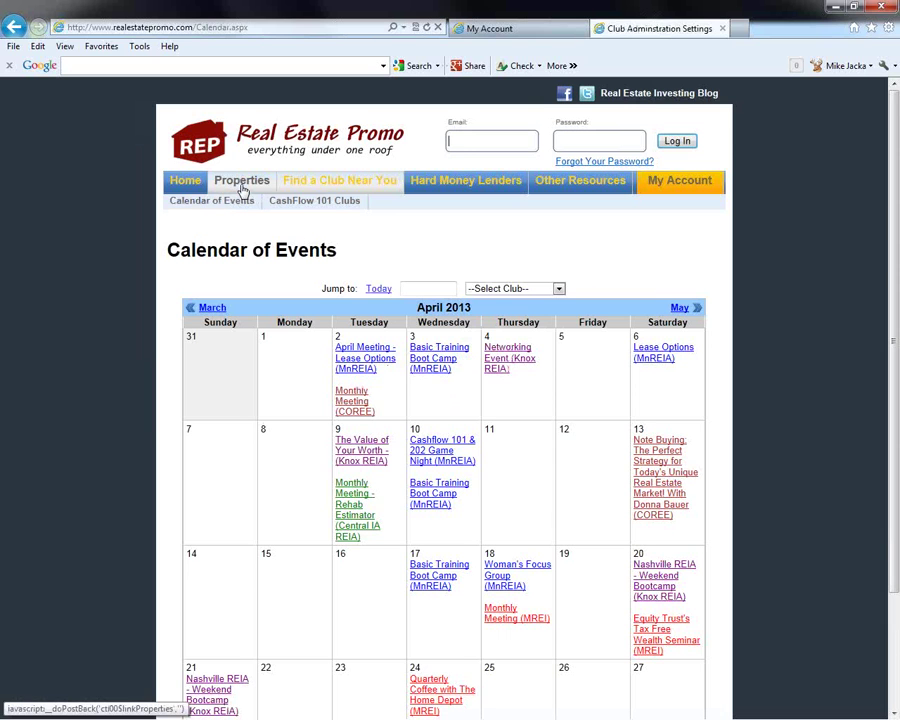
Show Real Estate Promo's full property listings again, then switch back to the MnREIA account tab
click(241, 188)
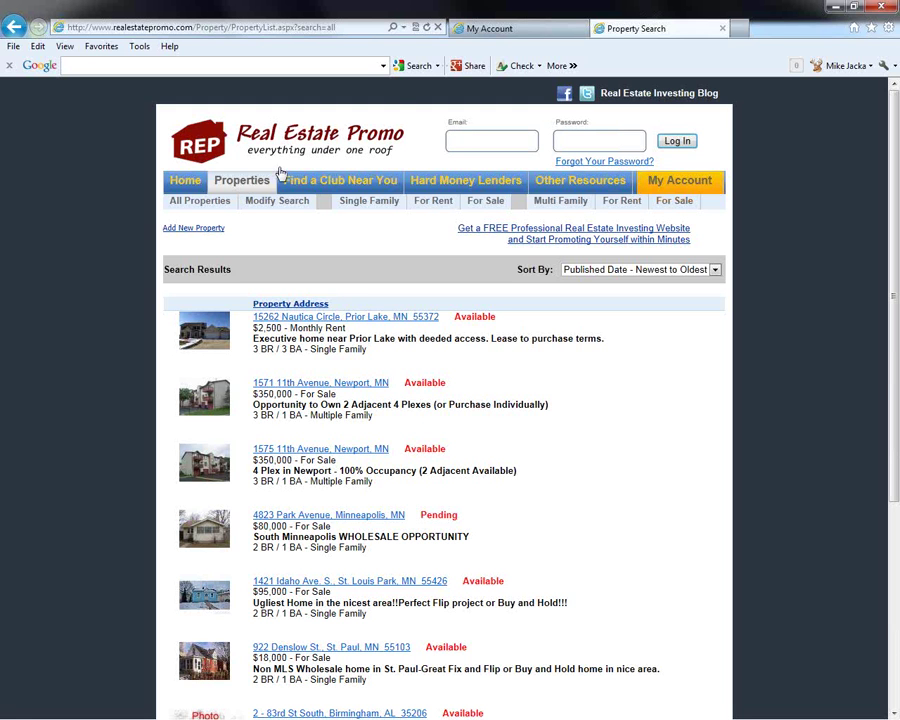
click(486, 31)
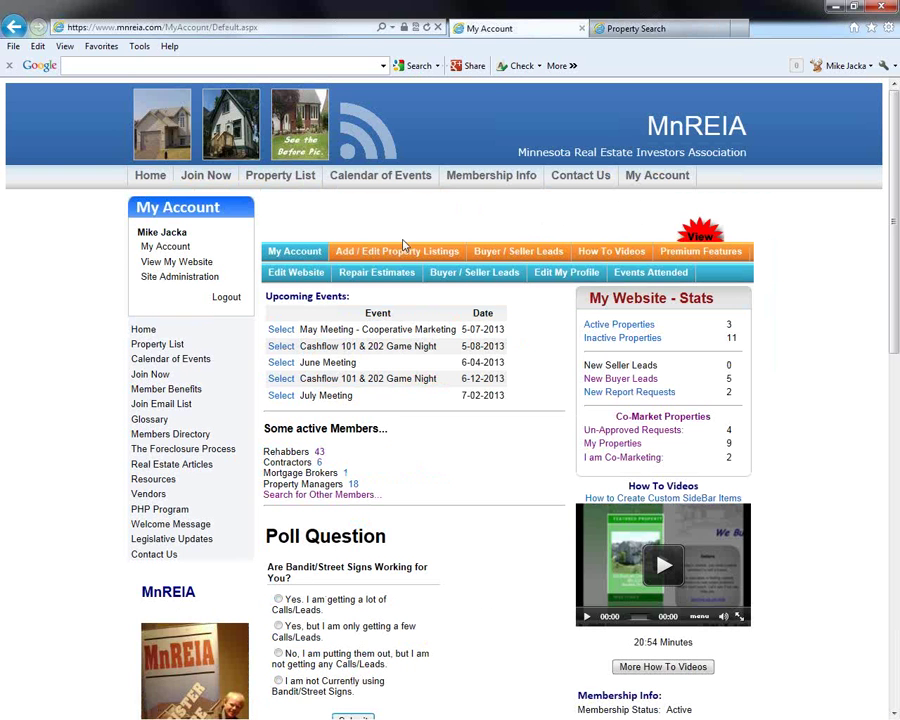
click(285, 184)
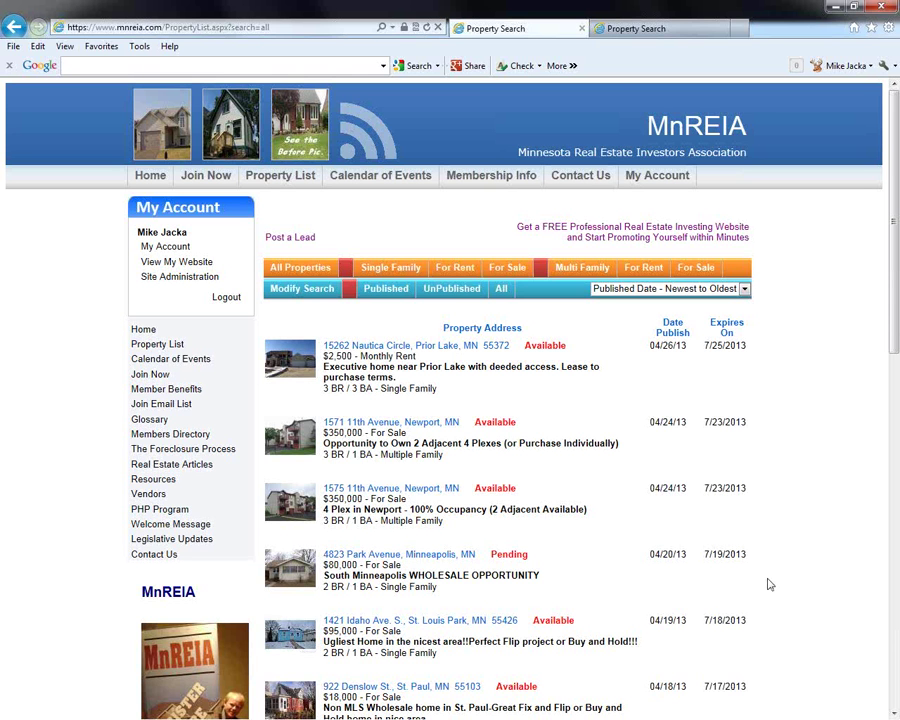
scroll(770, 584, down, 1)
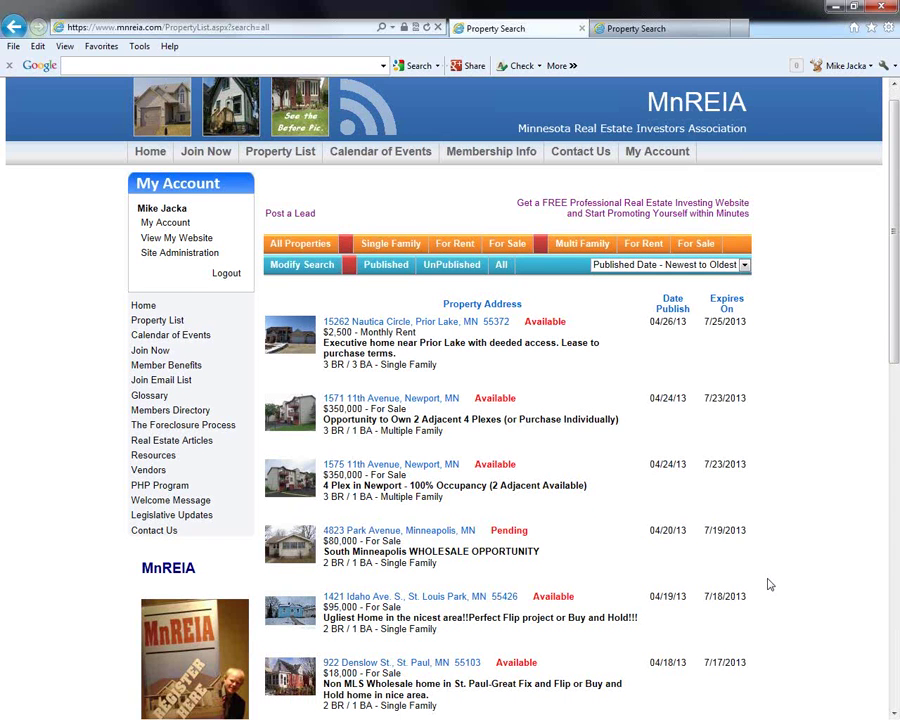
scroll(770, 584, down, 3)
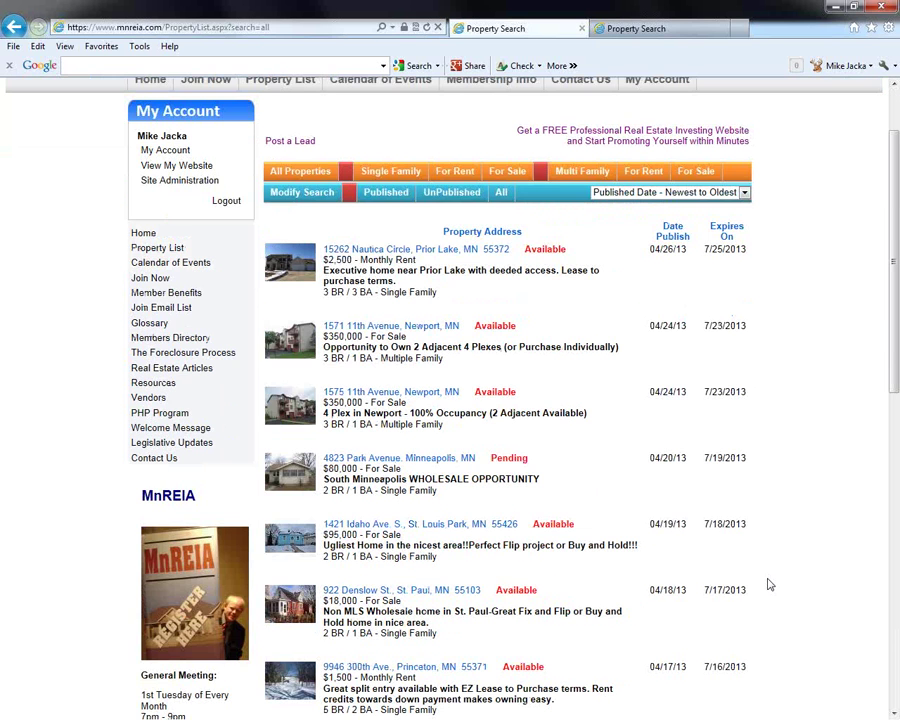